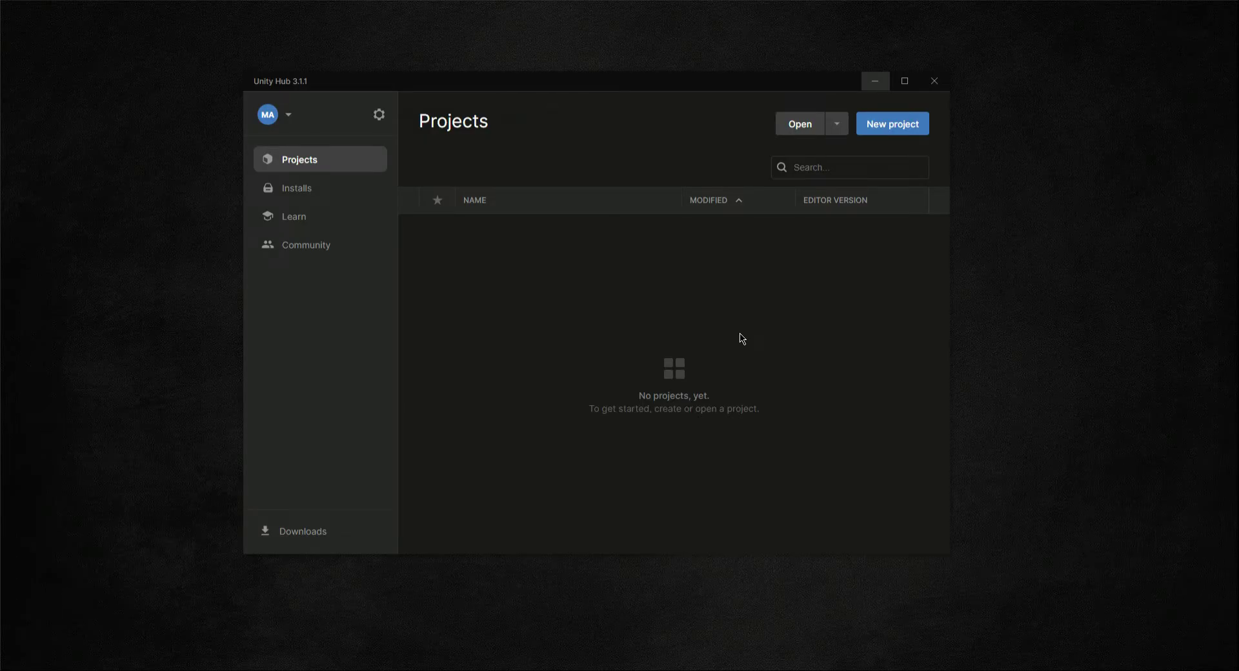
# - Show the installed editors list with versions 2020.3.32f1 and 2020.3.19f1
pyautogui.click(298, 193)
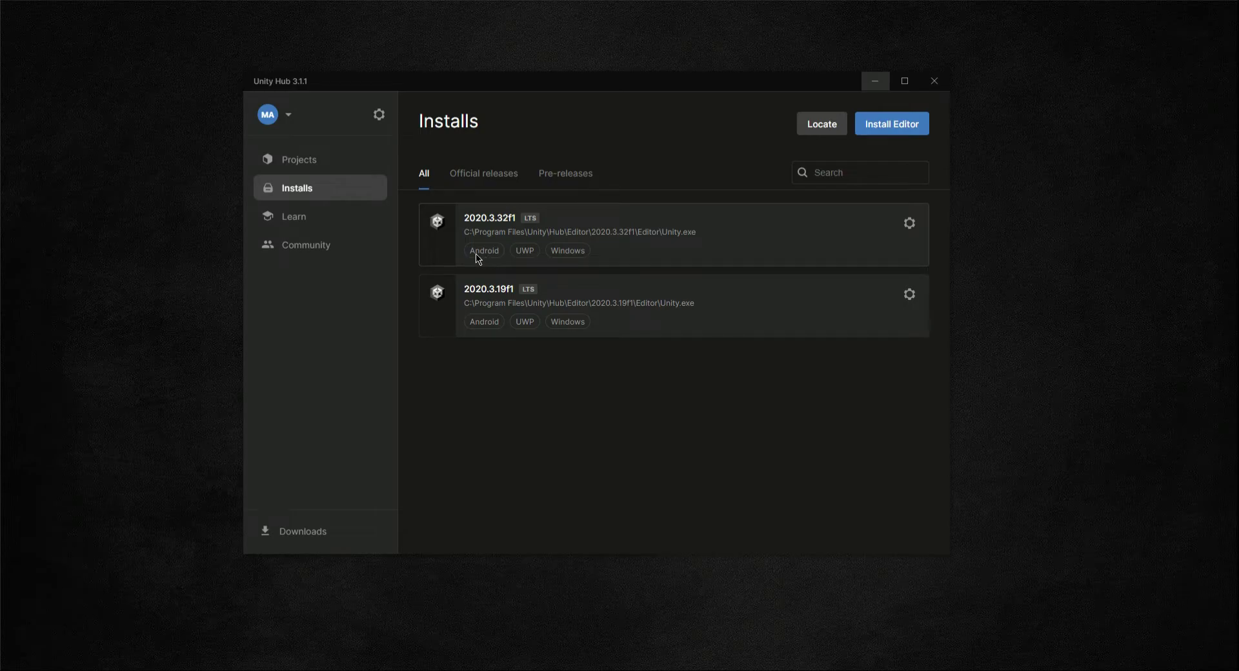
pyautogui.click(910, 223)
pyautogui.click(842, 237)
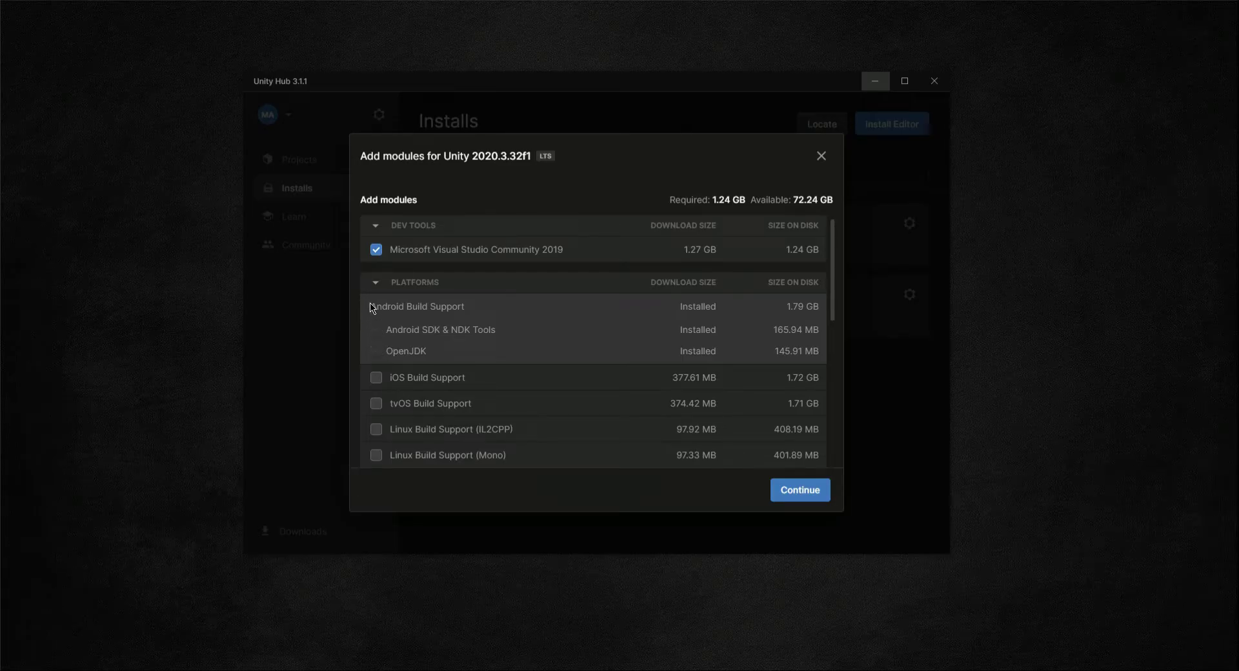
pyautogui.click(377, 250)
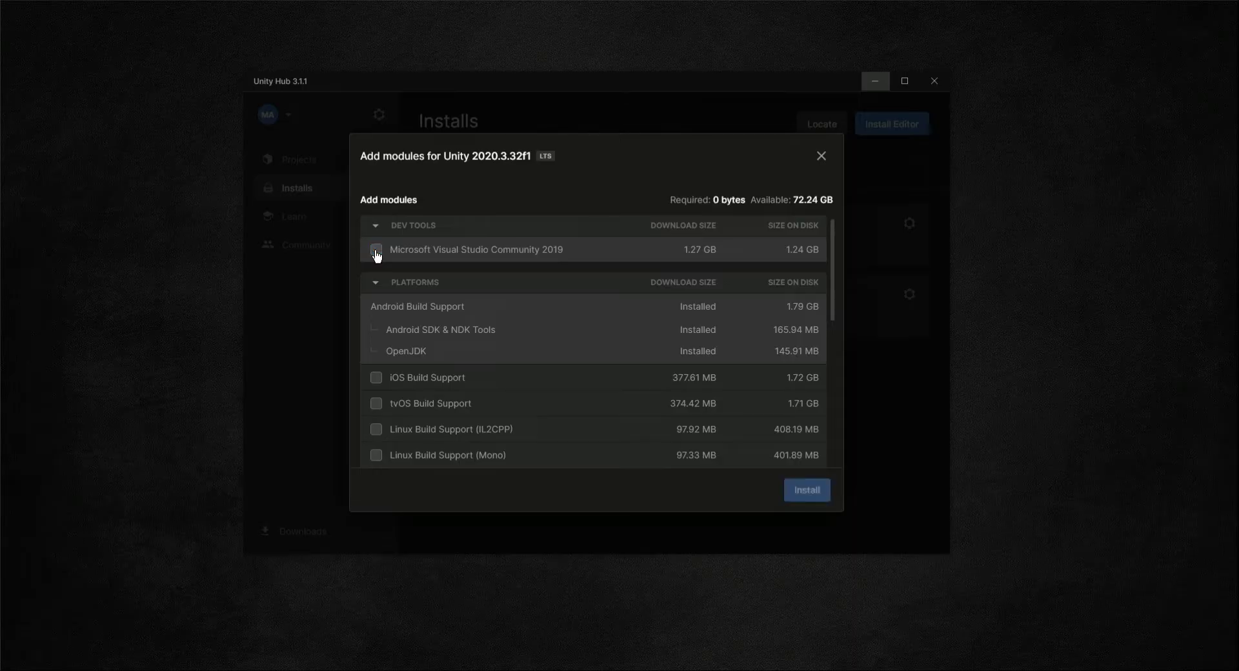
pyautogui.click(377, 252)
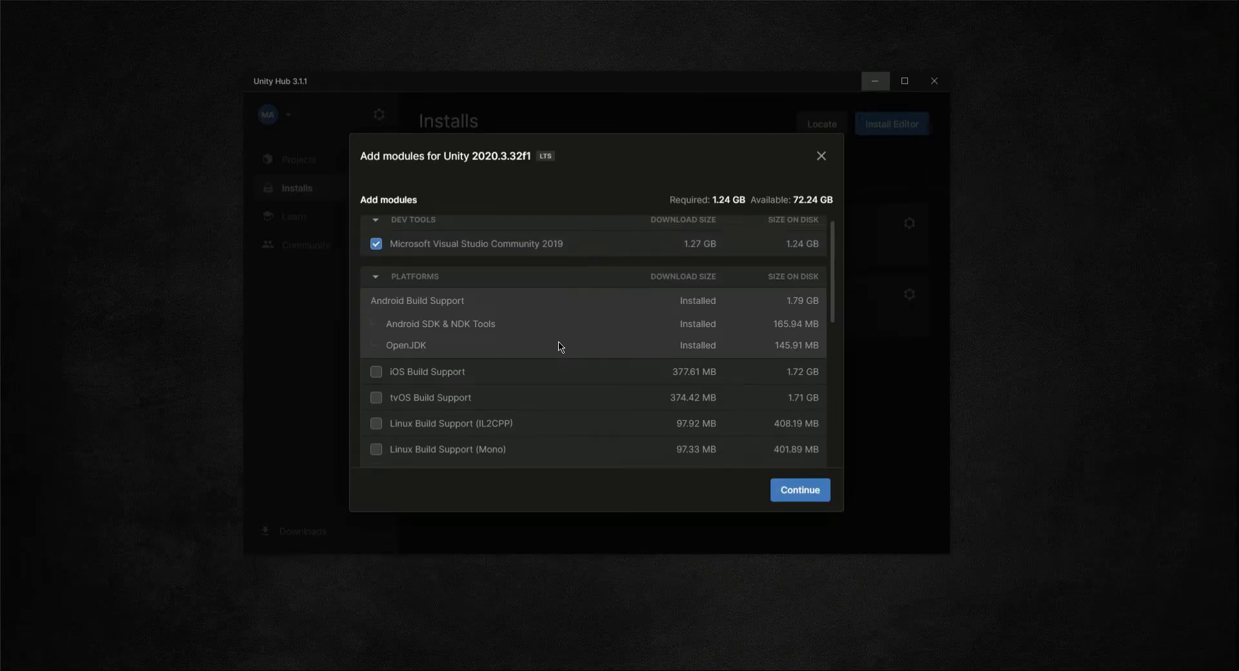
pyautogui.scroll(-3, 559, 345)
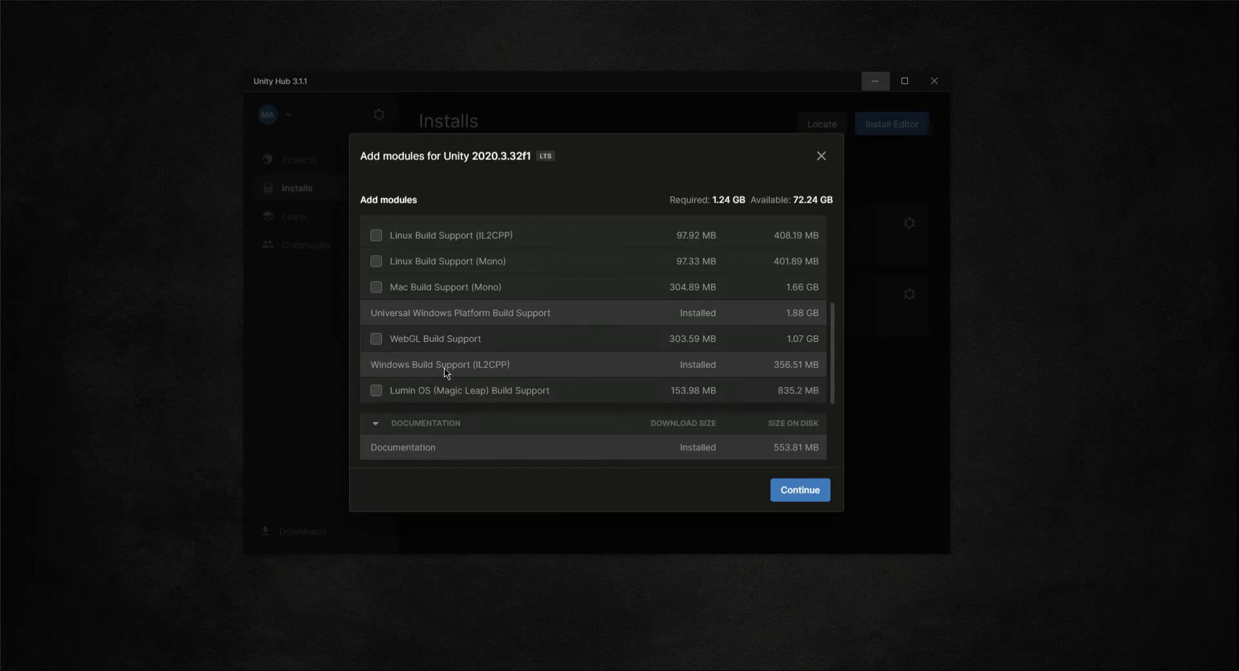
pyautogui.click(821, 156)
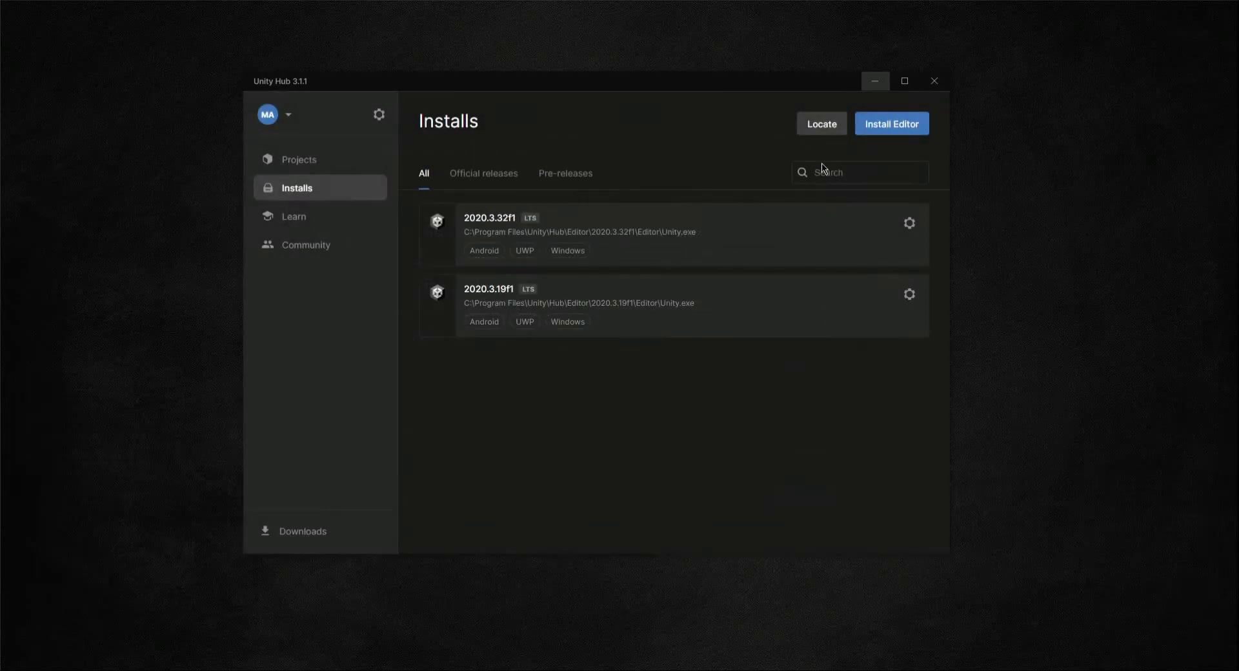
# - Open the Add modules list for editor 2020.3.32f1 and dismiss it without installing
pyautogui.click(299, 169)
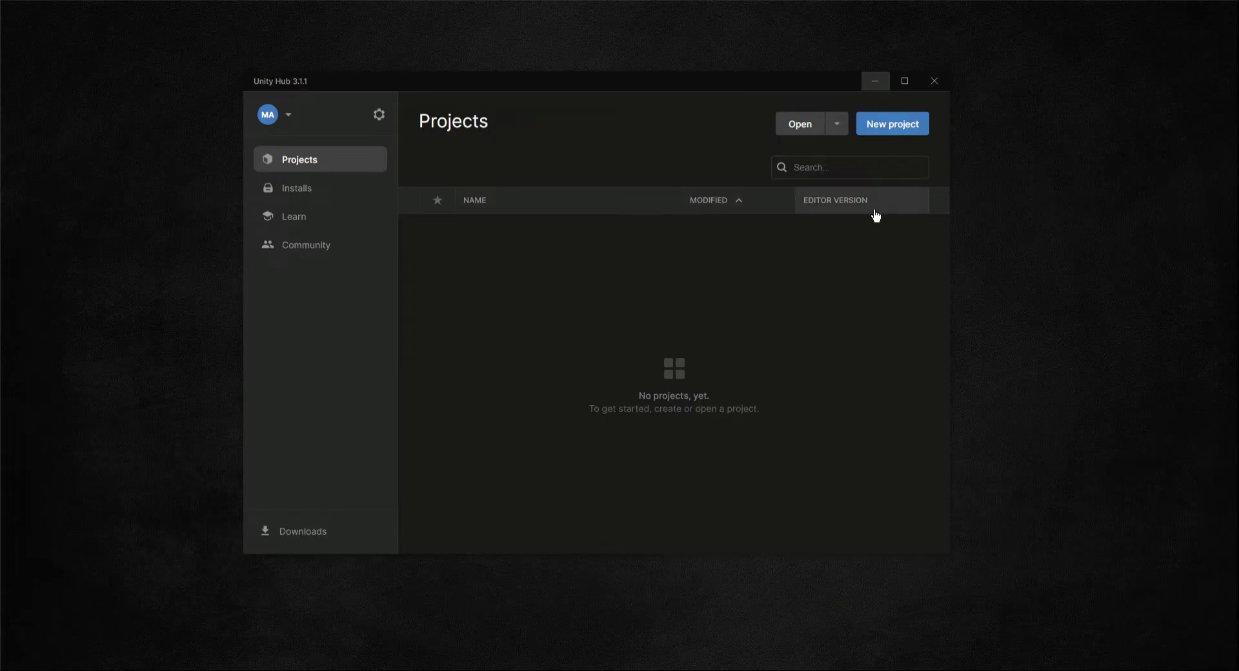
pyautogui.click(315, 191)
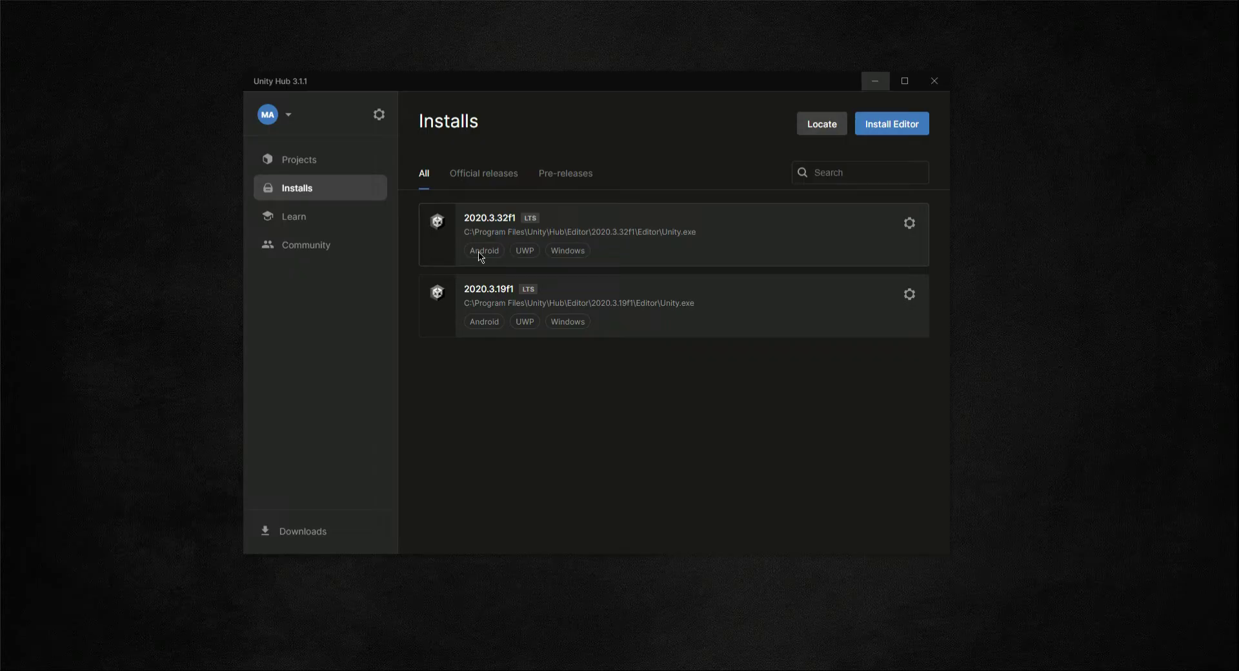
pyautogui.click(910, 223)
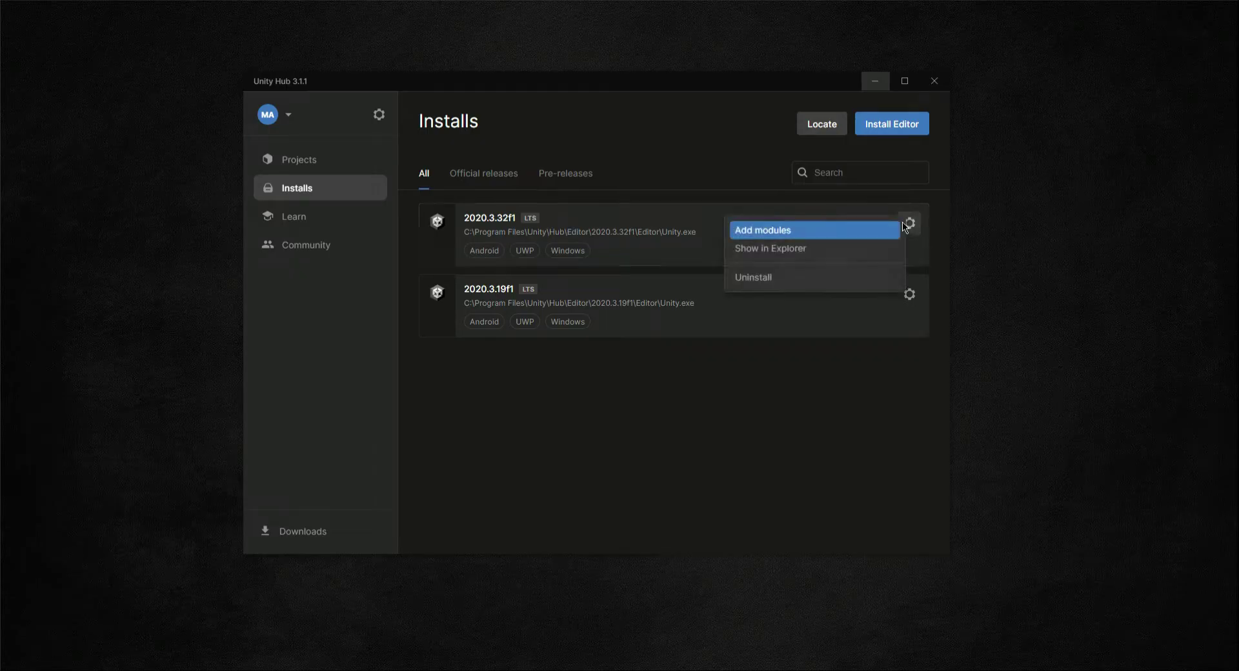
pyautogui.click(835, 237)
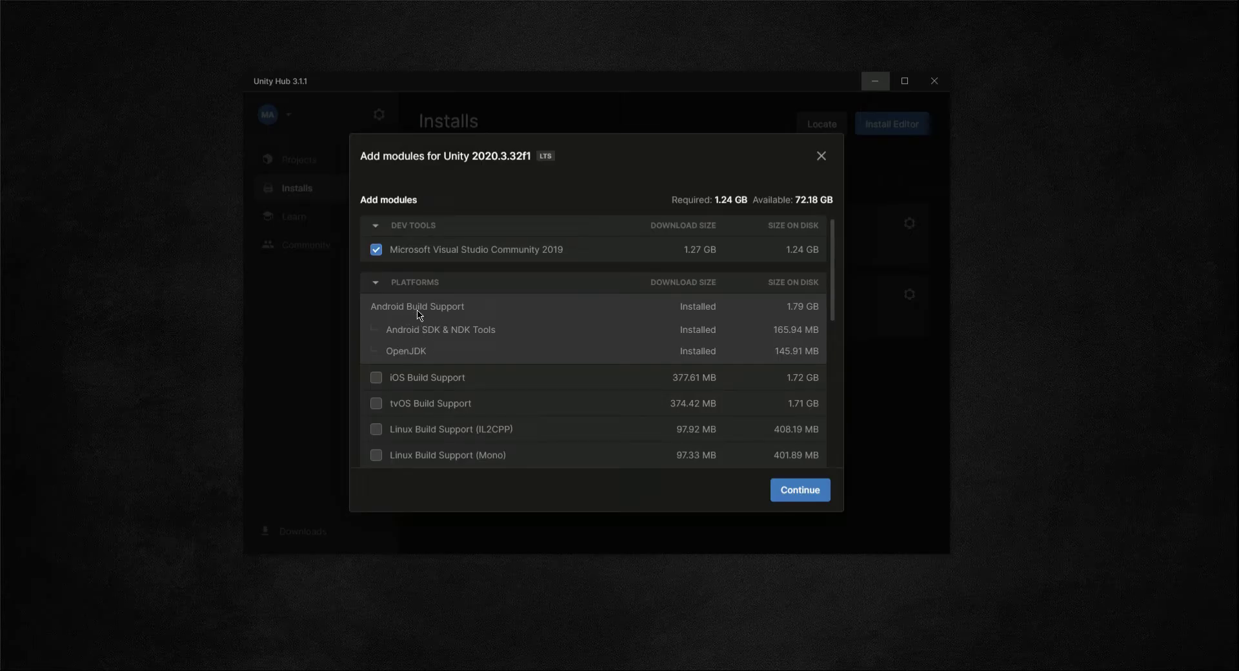
pyautogui.click(822, 155)
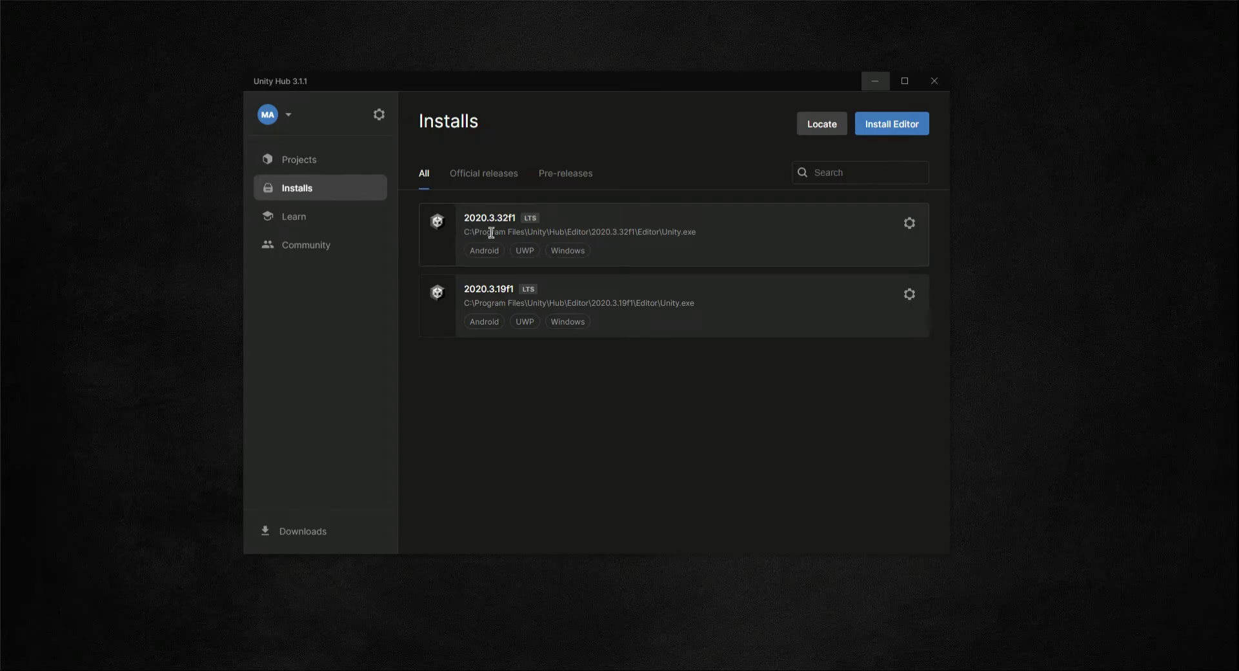
# - Reopen the 2020.3.32f1 modules, tick and untick iOS Build Support, then return to Projects
pyautogui.click(910, 224)
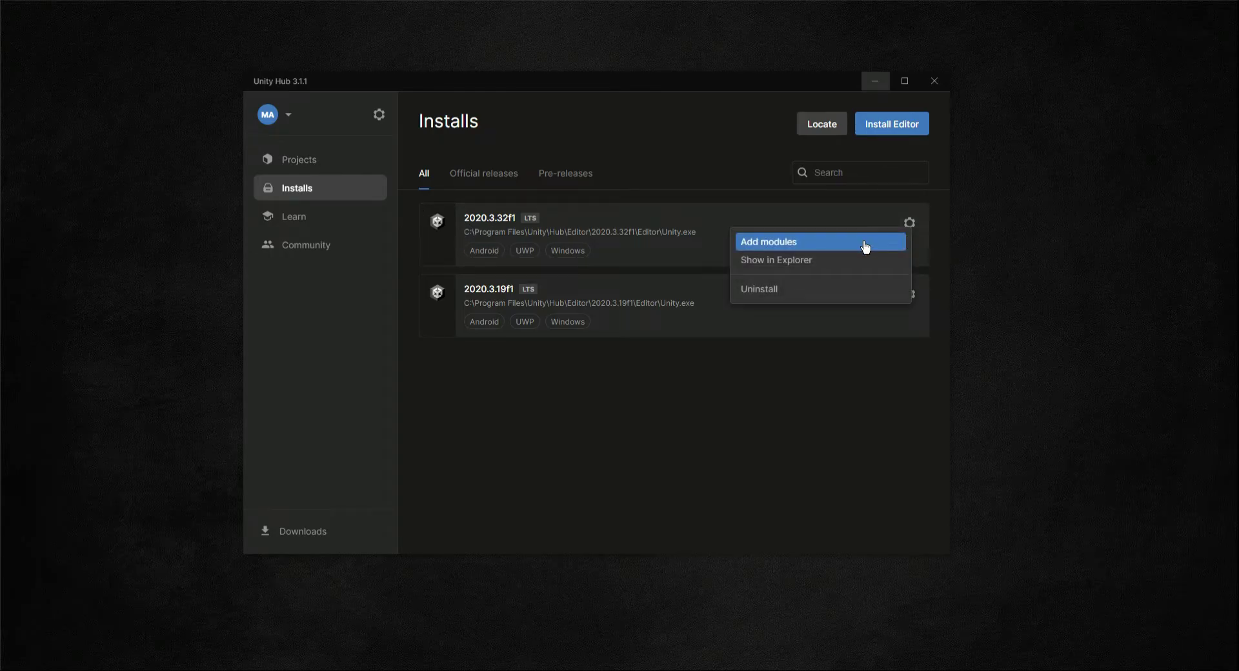
pyautogui.click(864, 242)
pyautogui.scroll(-3, 523, 385)
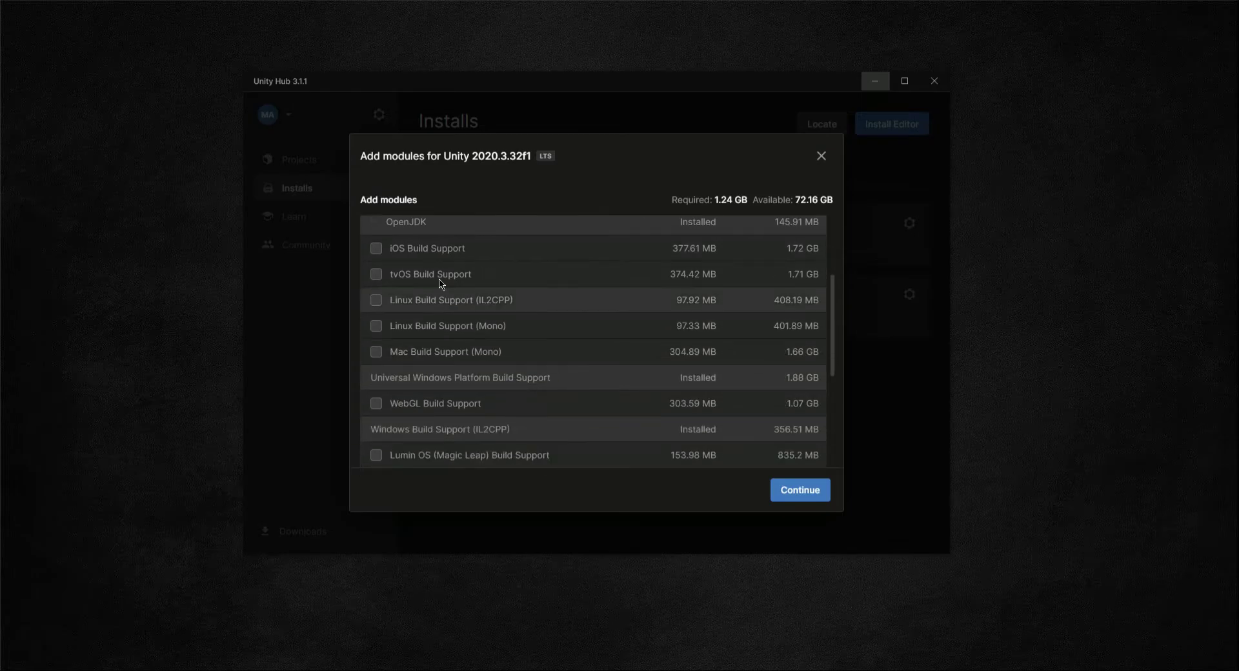
pyautogui.click(377, 251)
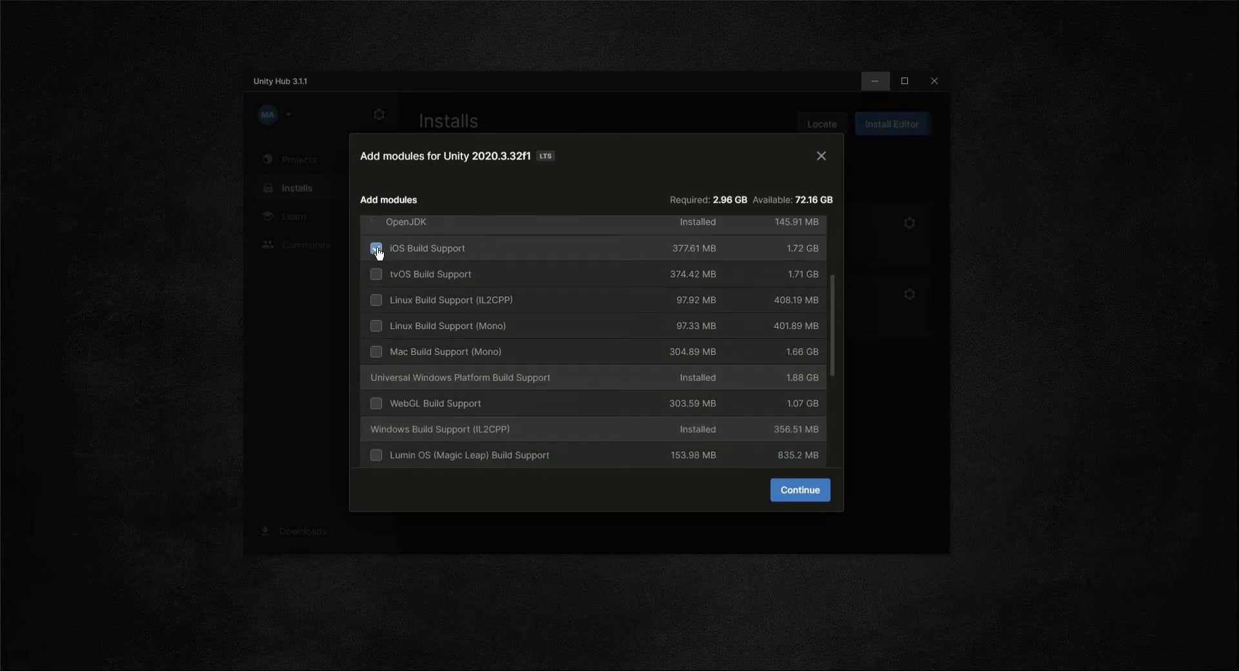
pyautogui.click(377, 251)
pyautogui.click(821, 156)
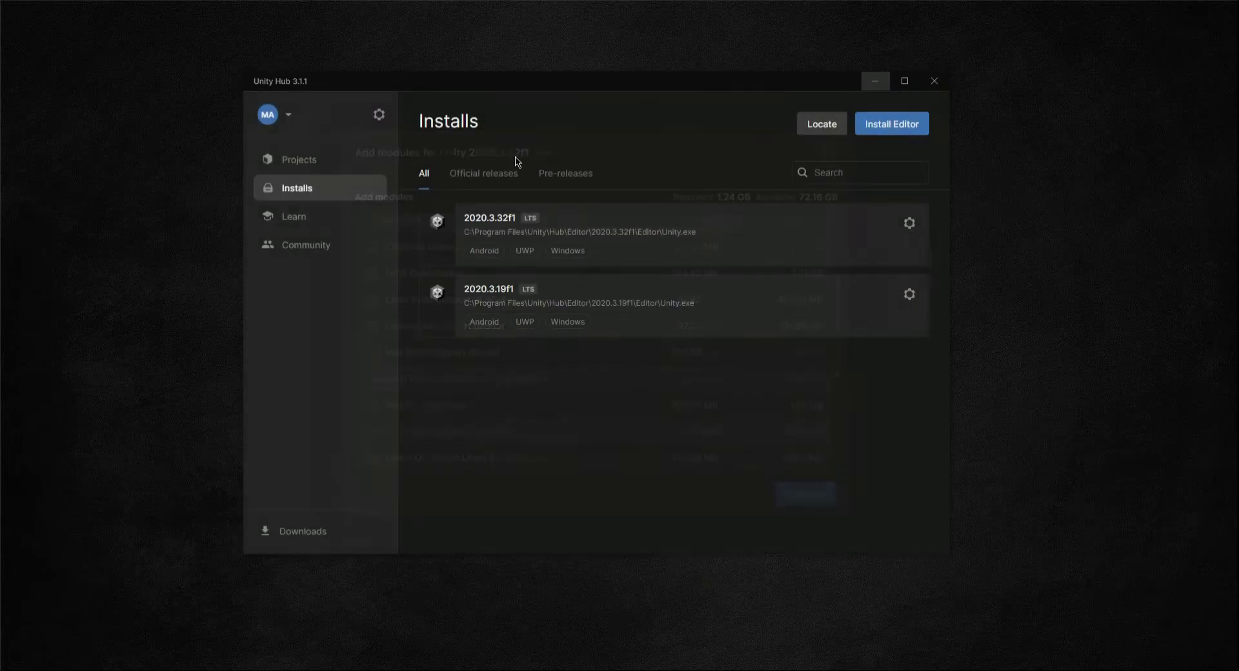
pyautogui.click(314, 167)
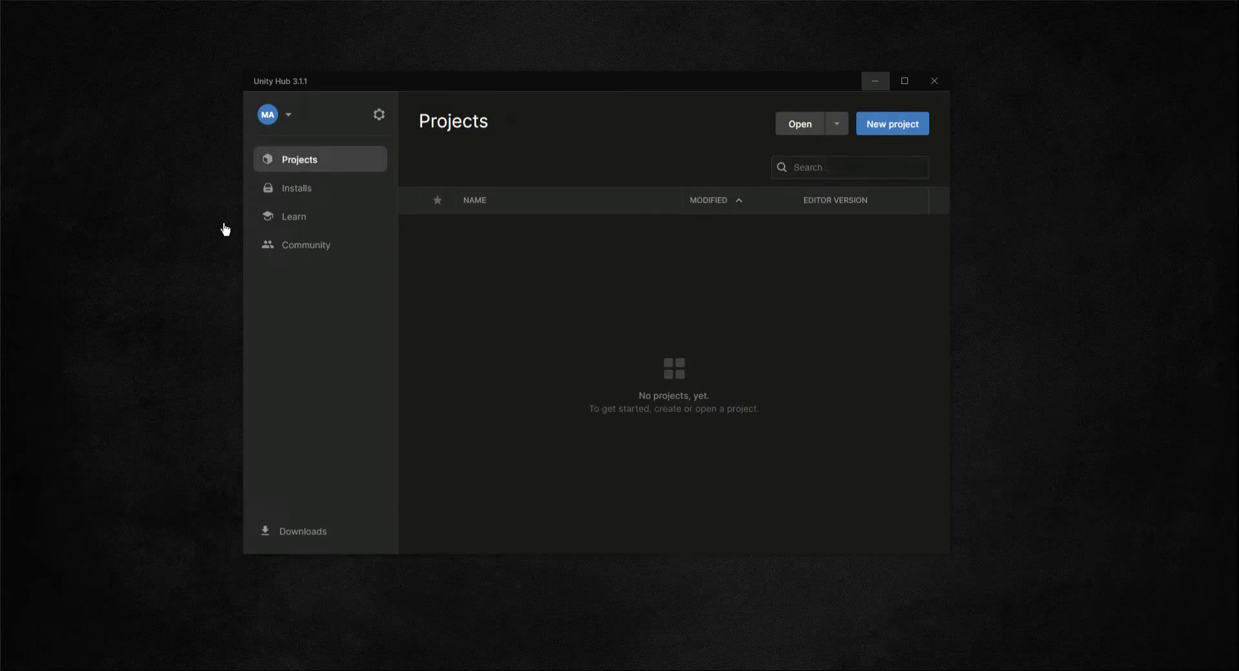
# - Start a new 2020.3.32f1 project, choosing and downloading the 3D Mobile template
pyautogui.click(893, 129)
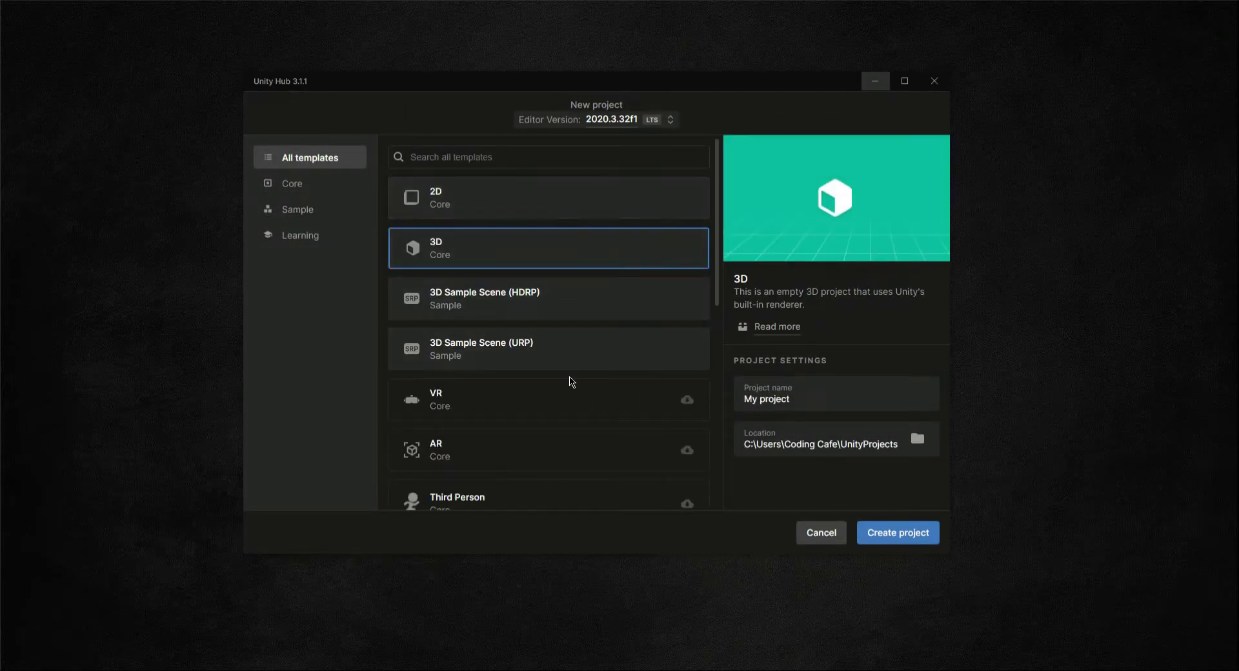
pyautogui.scroll(-6, 616, 313)
pyautogui.scroll(-1, 620, 314)
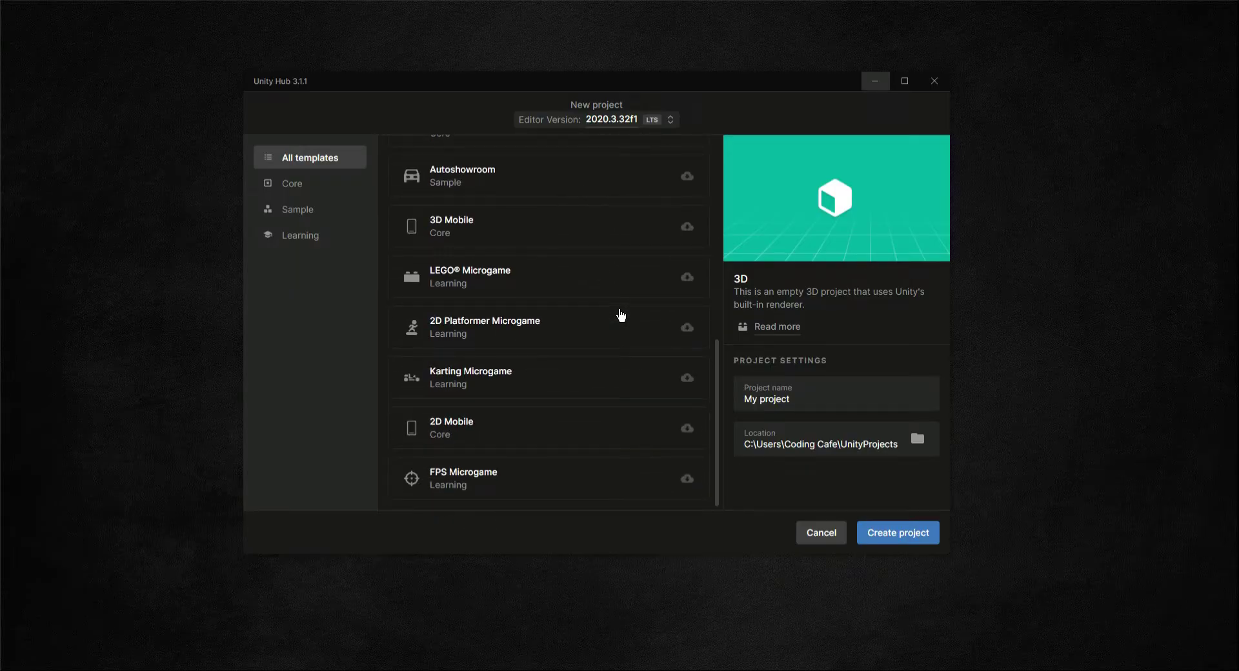
pyautogui.scroll(7, 621, 314)
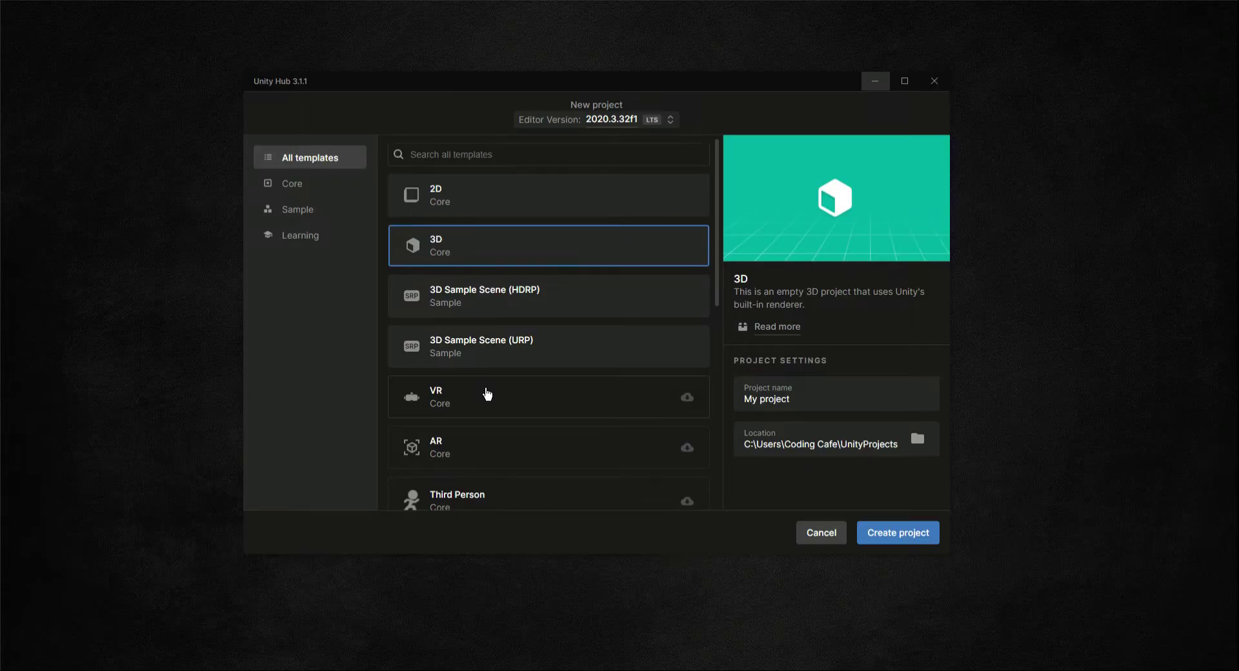
pyautogui.scroll(-2, 487, 392)
pyautogui.scroll(-2, 568, 355)
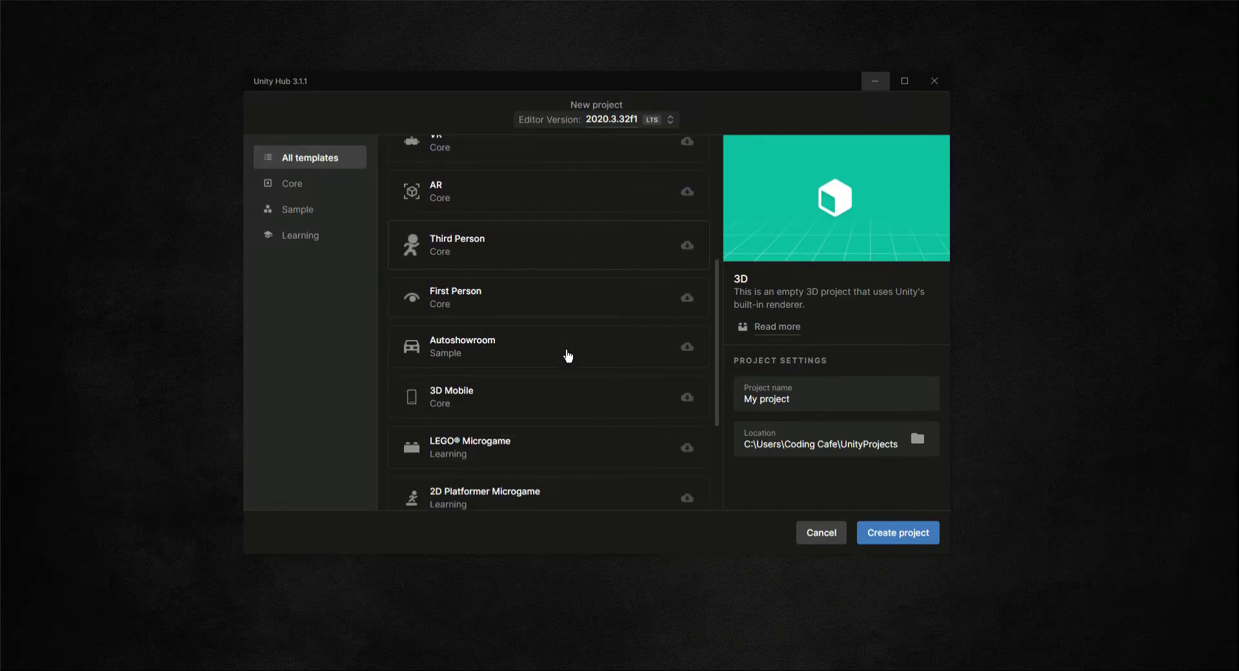
pyautogui.click(446, 405)
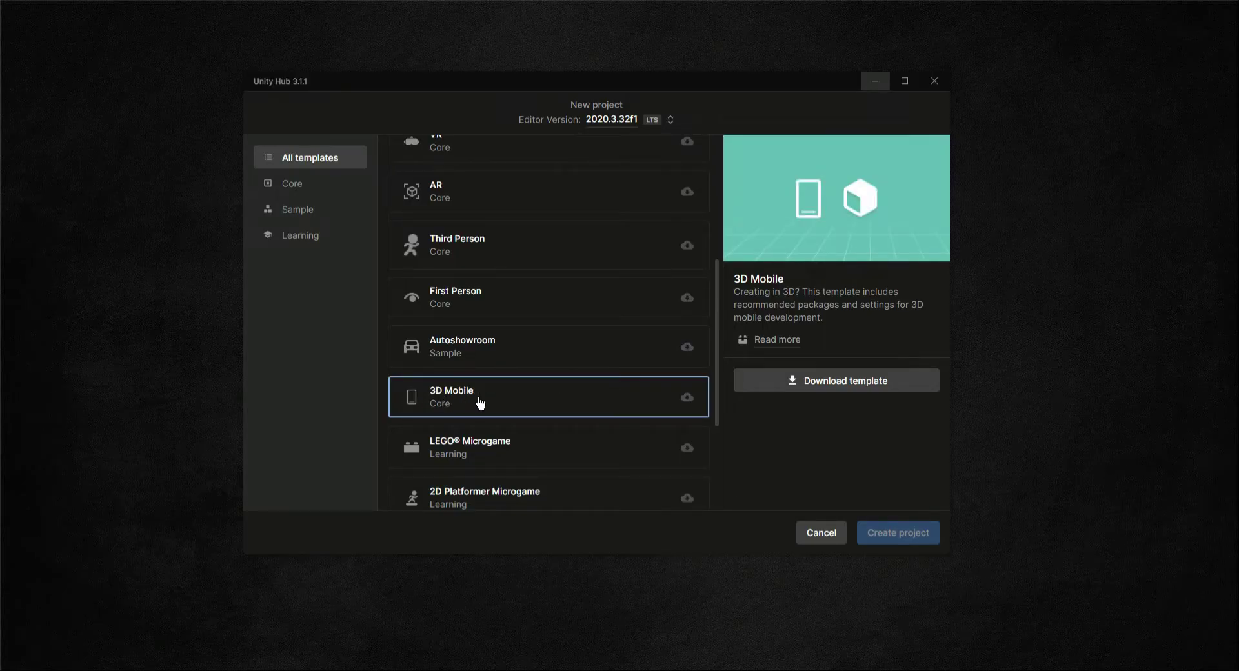
pyautogui.scroll(4, 480, 404)
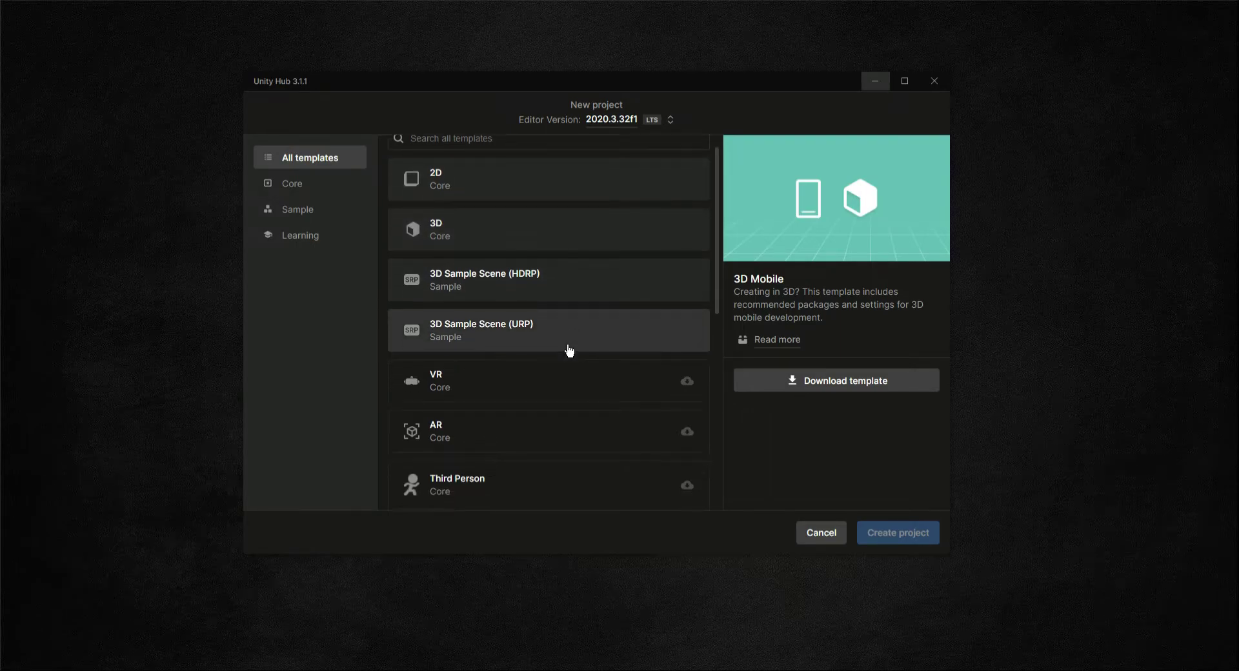
pyautogui.scroll(-5, 562, 355)
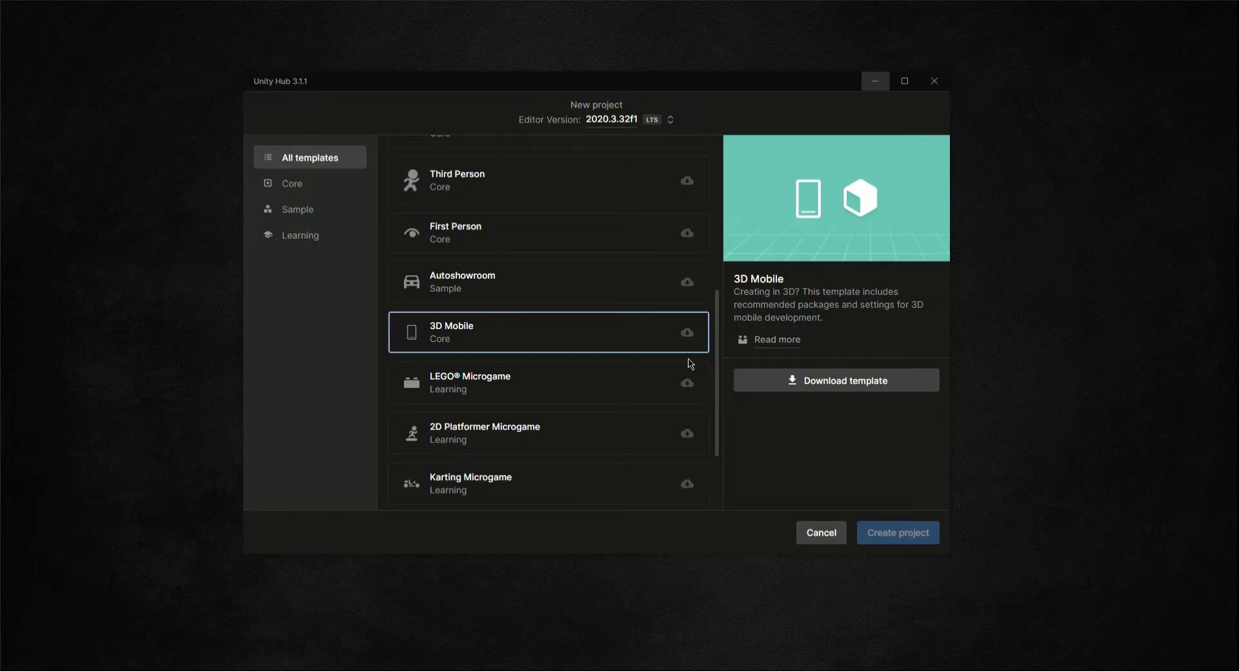
pyautogui.click(835, 386)
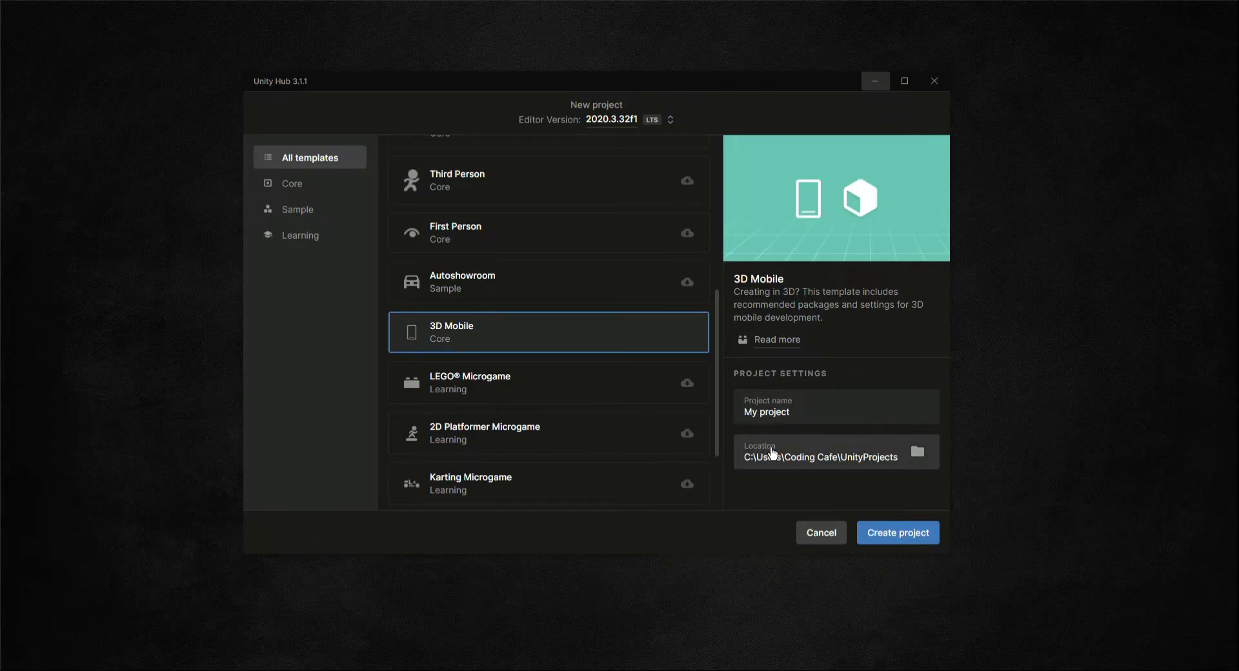
# - Set the new project's location to the UnityProjectsR folder
pyautogui.click(918, 453)
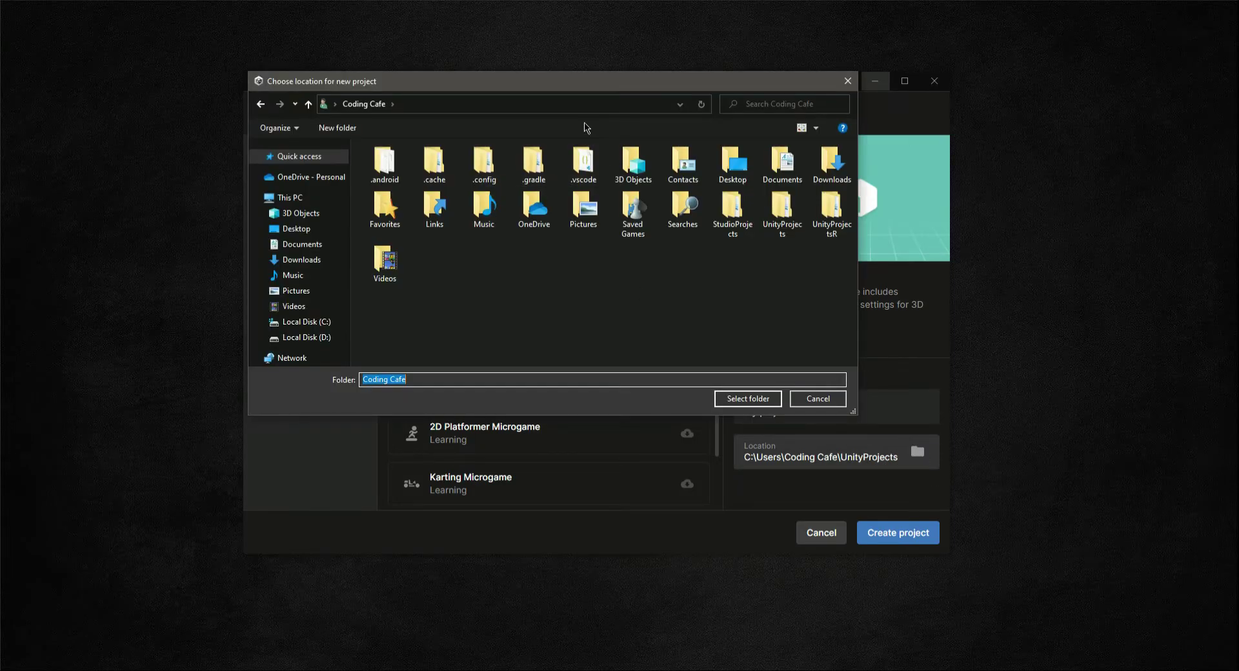
pyautogui.moveTo(605, 84); pyautogui.dragTo(609, 87)
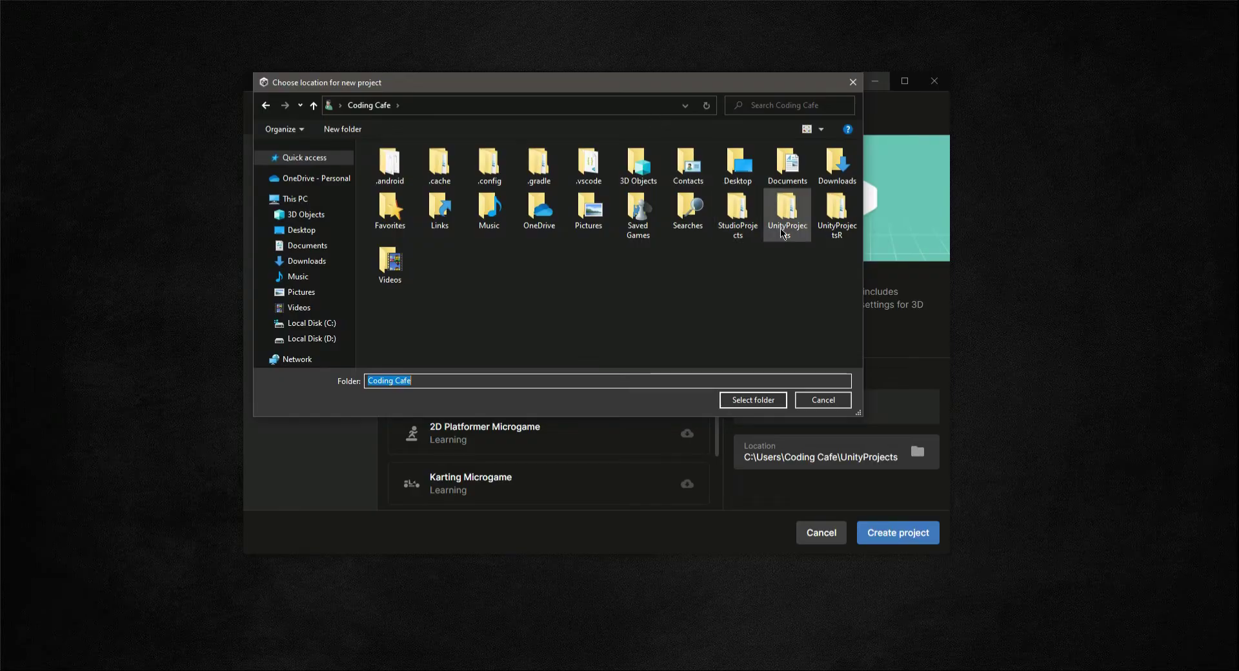
pyautogui.click(782, 229)
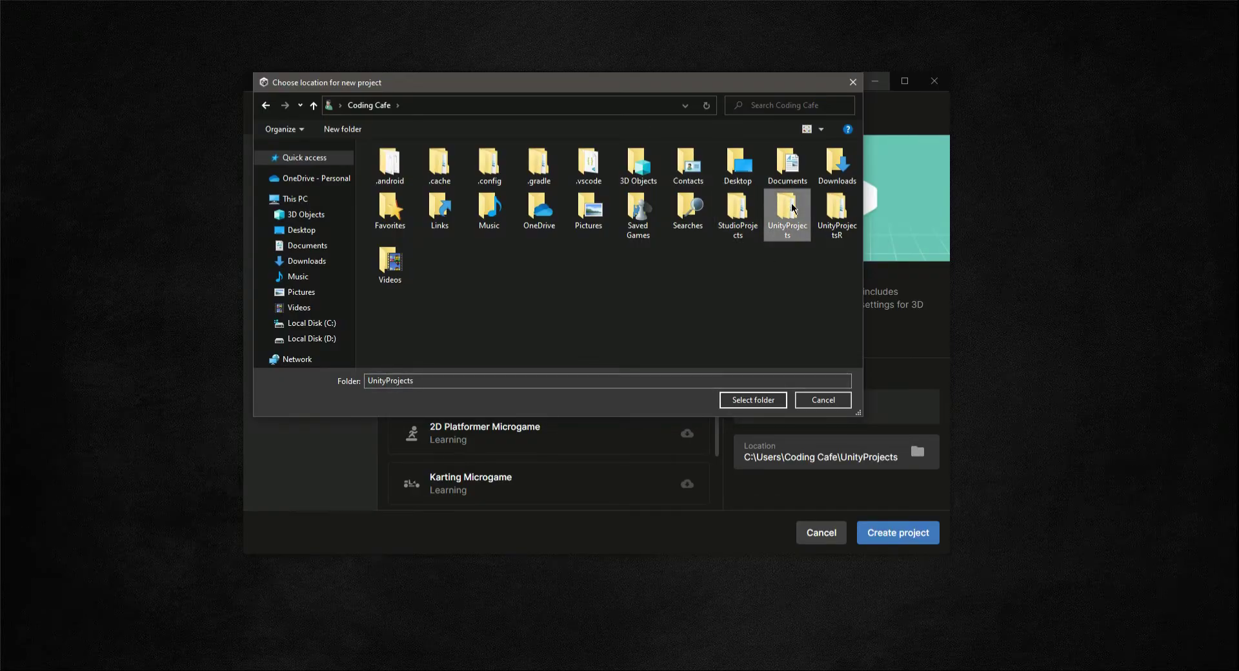
pyautogui.click(840, 220)
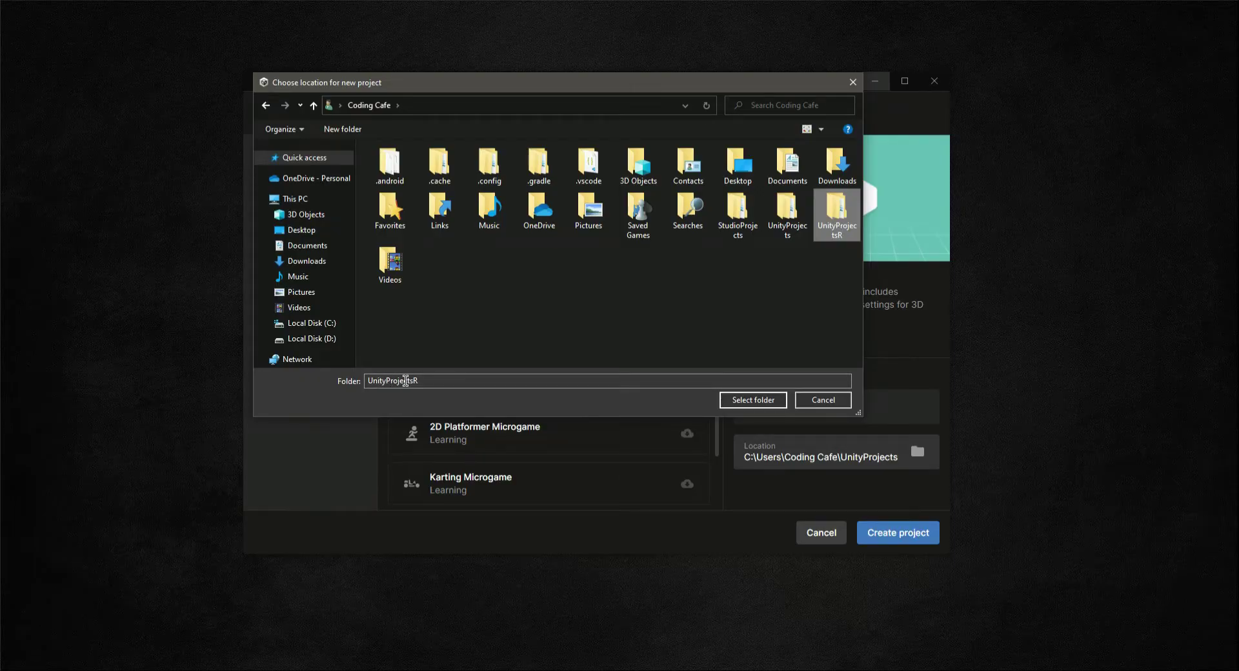
pyautogui.click(752, 402)
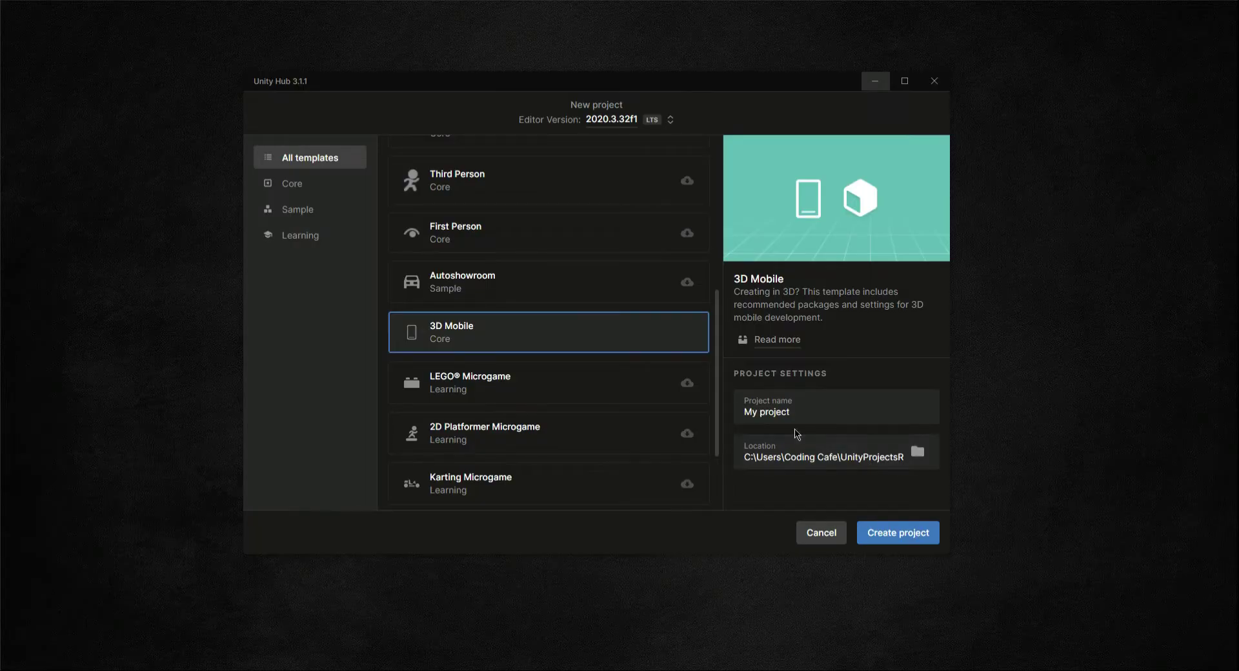
# - Replace 'My project' with the name 'City Car Racing 3D Game'
pyautogui.moveTo(823, 416); pyautogui.dragTo(733, 410)
pyautogui.press('BackSpace')
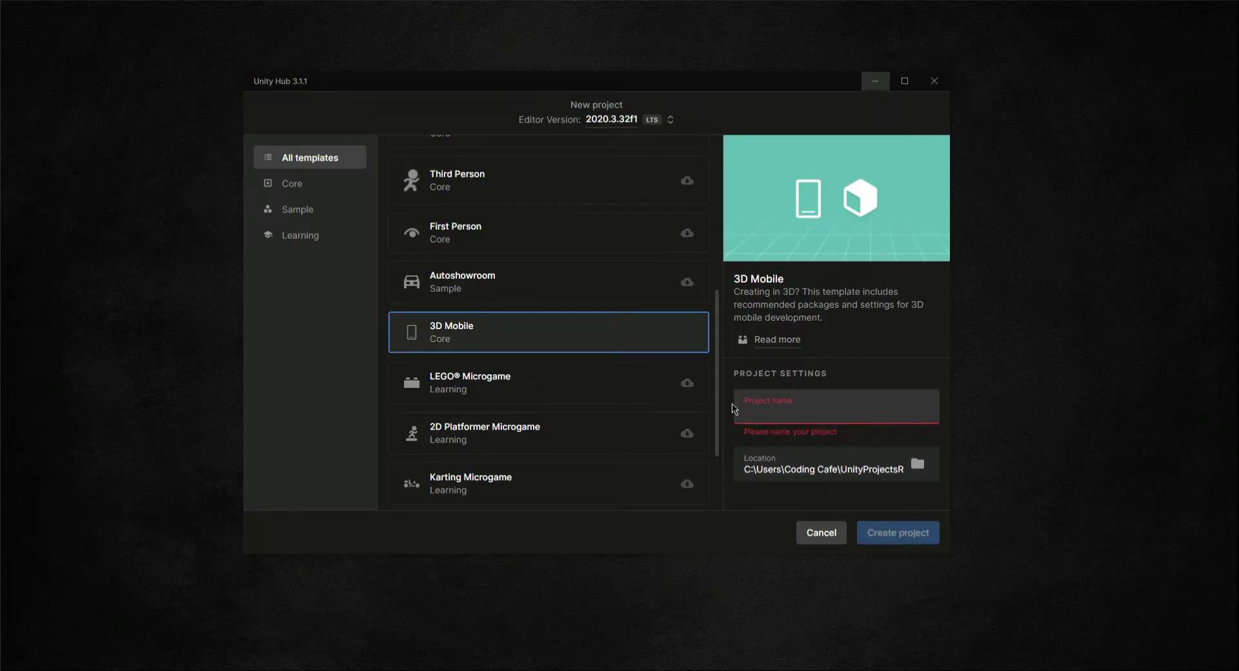
pyautogui.write('City Car Racing Game')
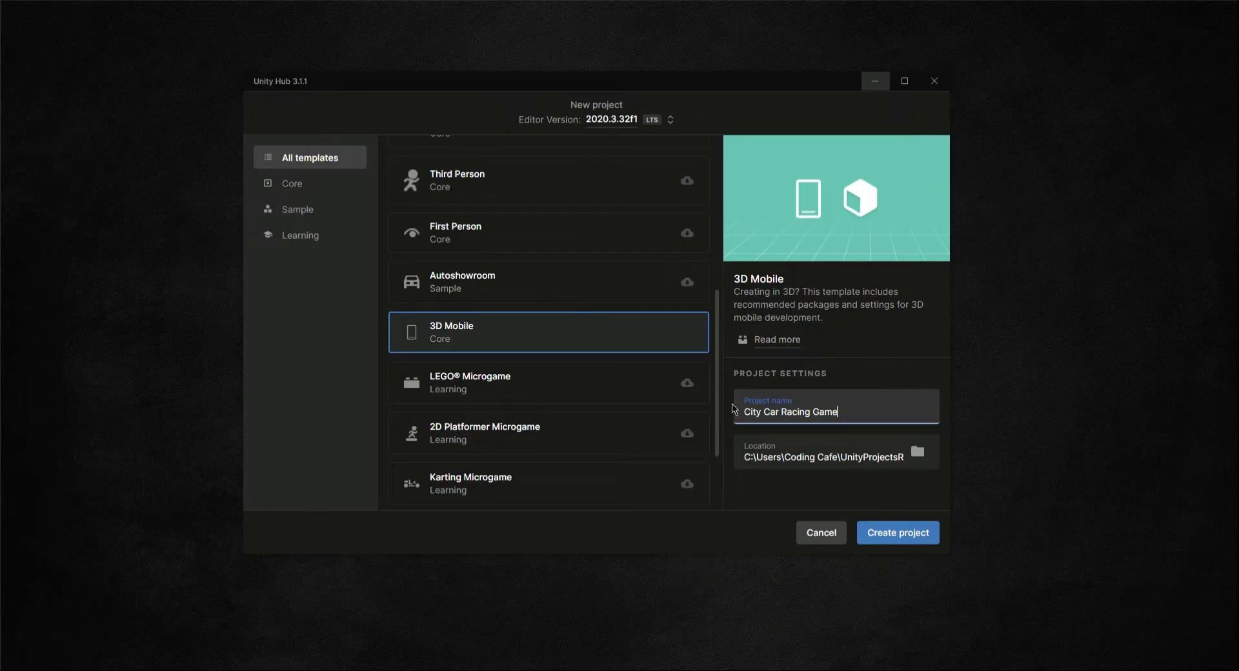
pyautogui.write('#')
pyautogui.press('BackSpace')
pyautogui.write('3D')
# - Create the City Car Racing 3D Game project and close the Services tab
pyautogui.click(906, 535)
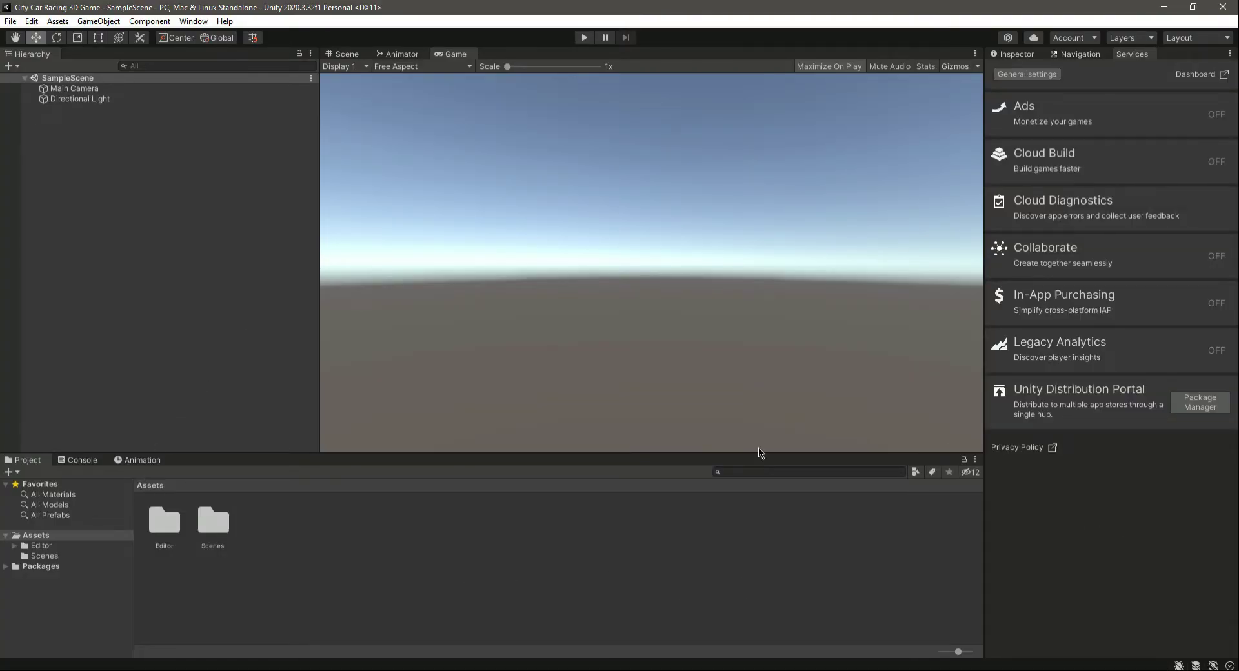
pyautogui.click(1014, 56)
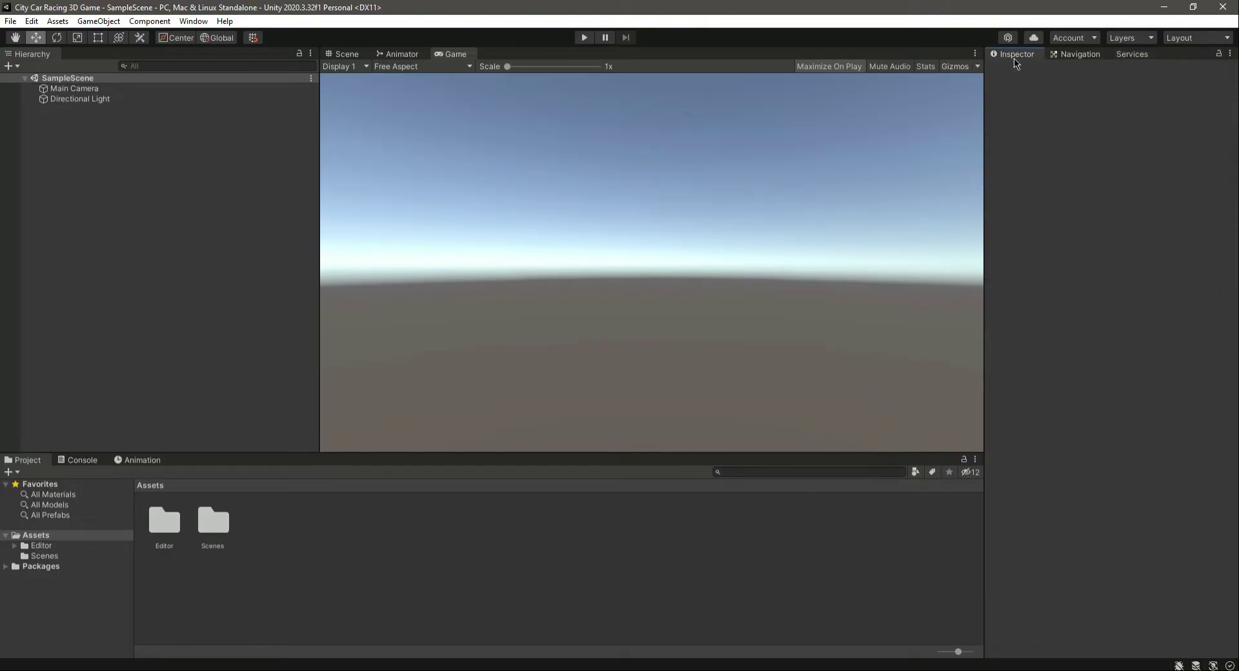
pyautogui.click(1074, 57)
pyautogui.click(1130, 56)
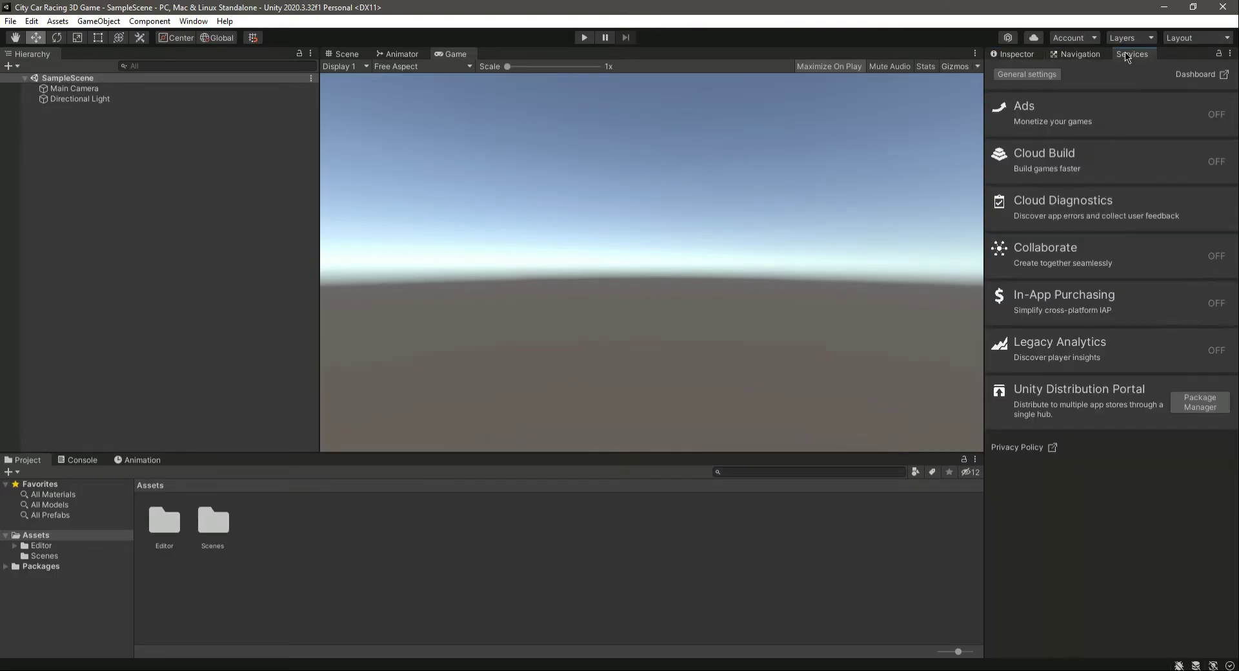
pyautogui.rightClick(1127, 57)
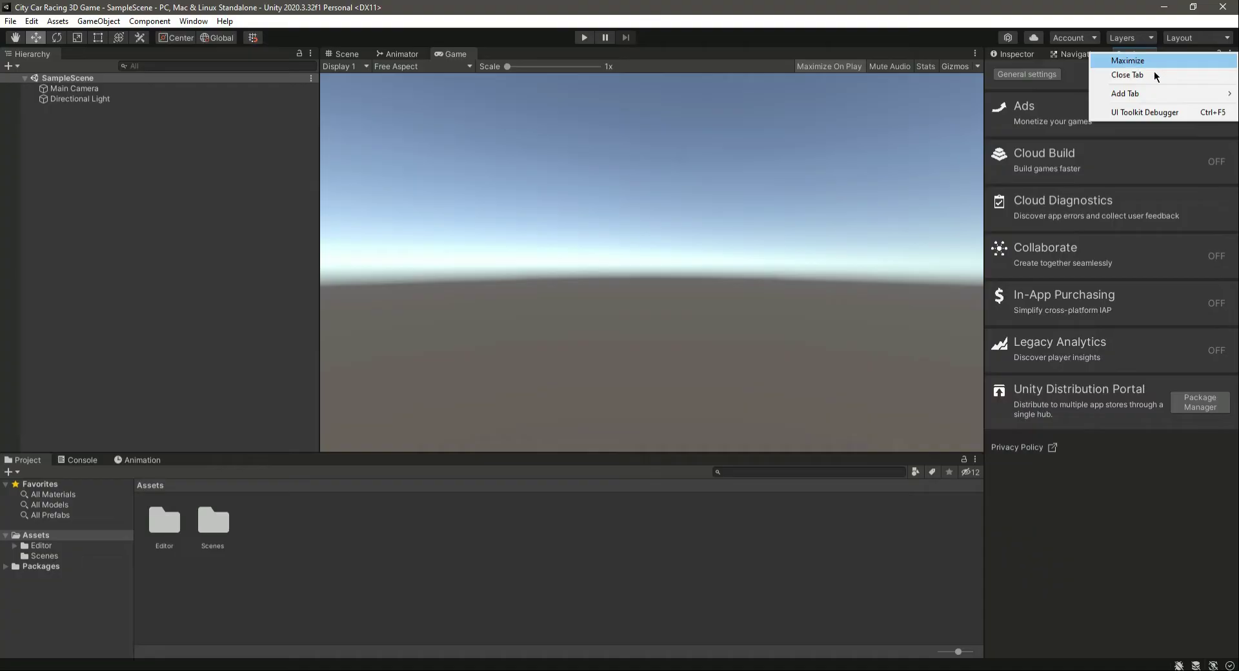
pyautogui.click(1156, 75)
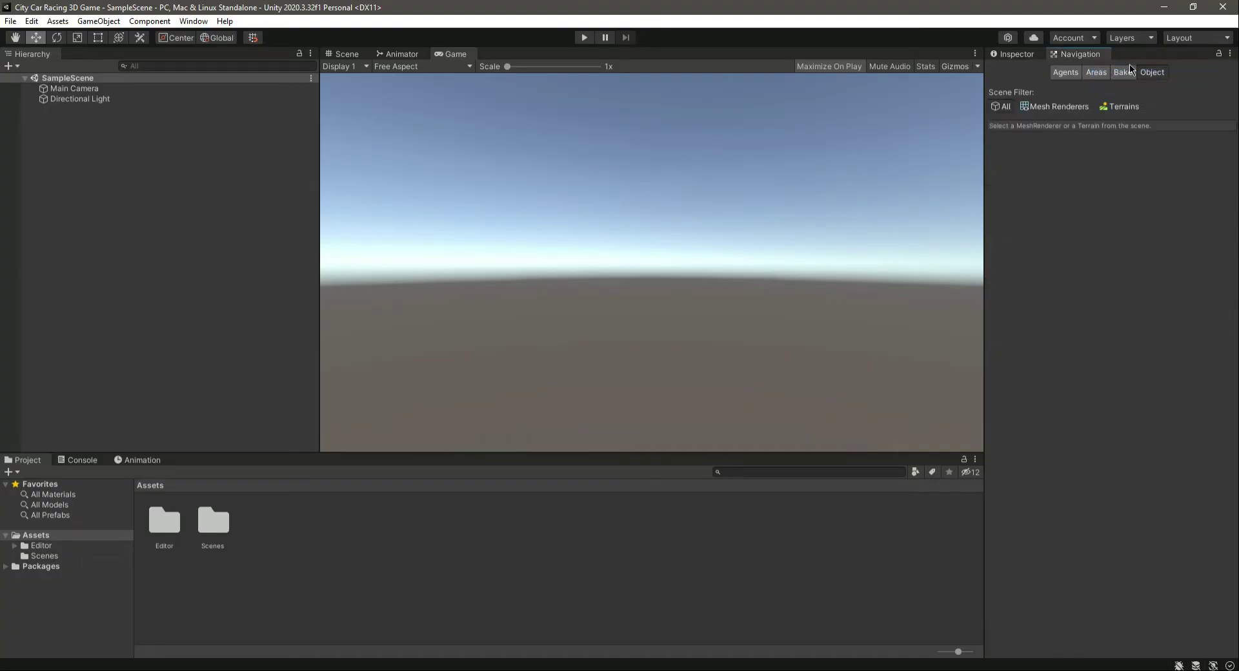
# - Close the Navigation tab, leaving the Inspector in the side panel
pyautogui.click(1023, 57)
pyautogui.click(1074, 58)
pyautogui.rightClick(1078, 57)
pyautogui.click(1117, 99)
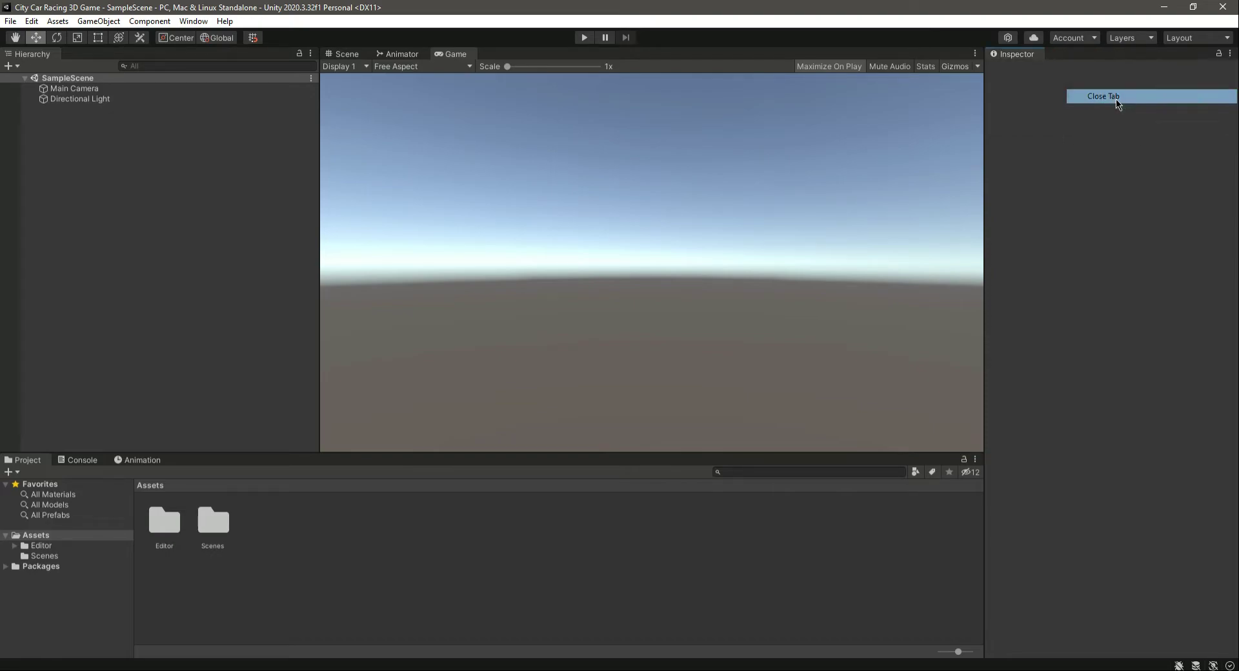
# - Add a second Inspector tab and then close it again
pyautogui.click(1231, 54)
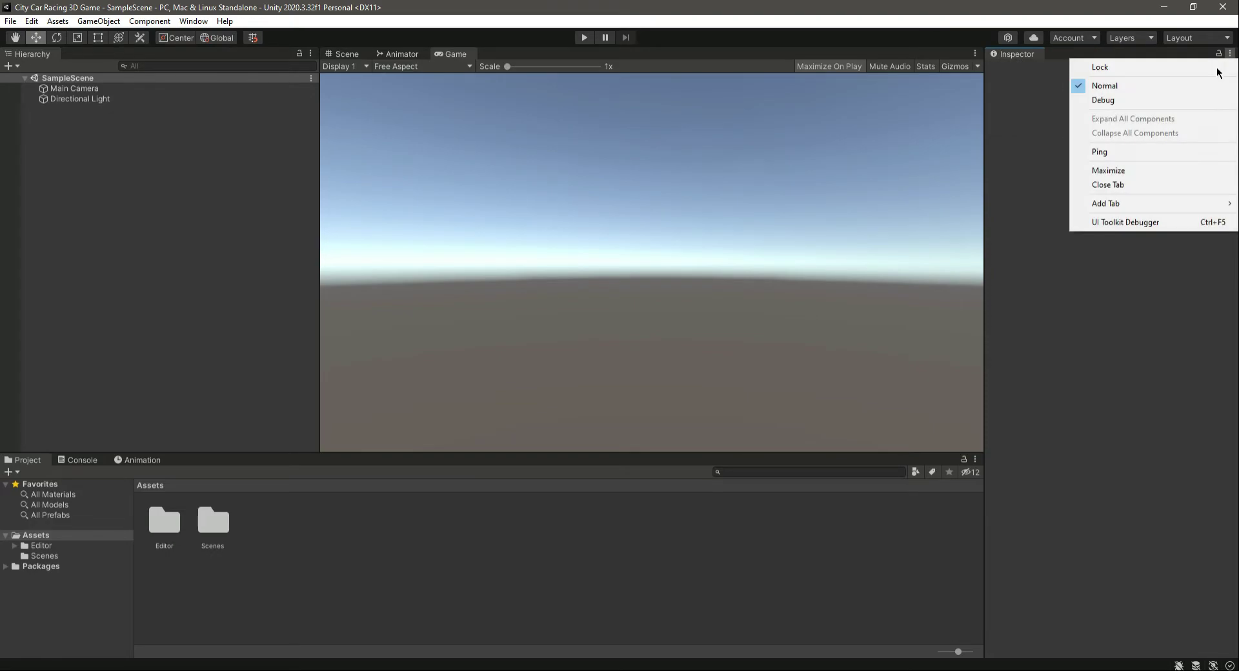
pyautogui.moveTo(1152, 205)
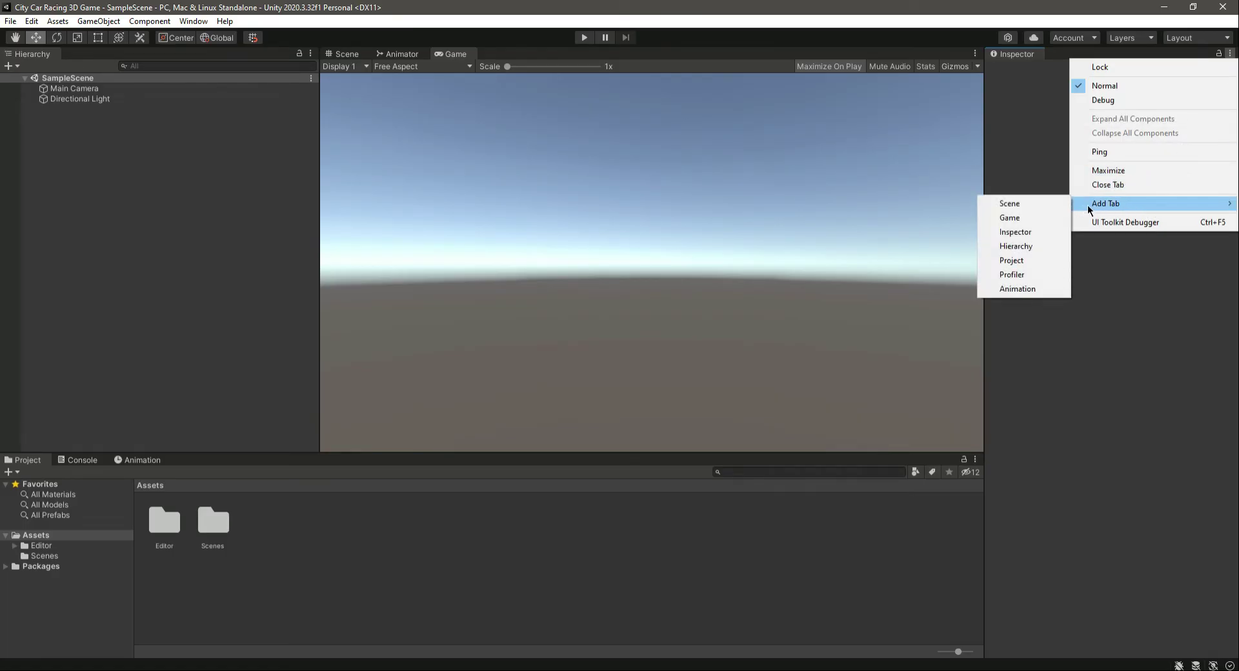
pyautogui.click(1034, 231)
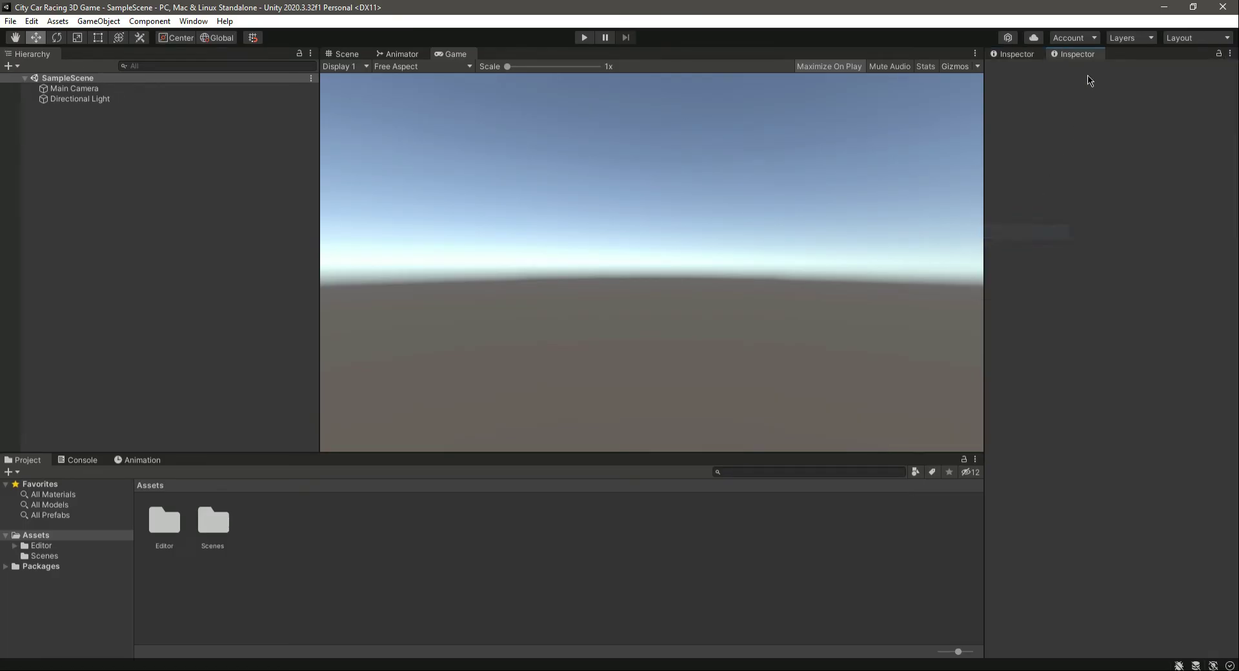
pyautogui.rightClick(1080, 58)
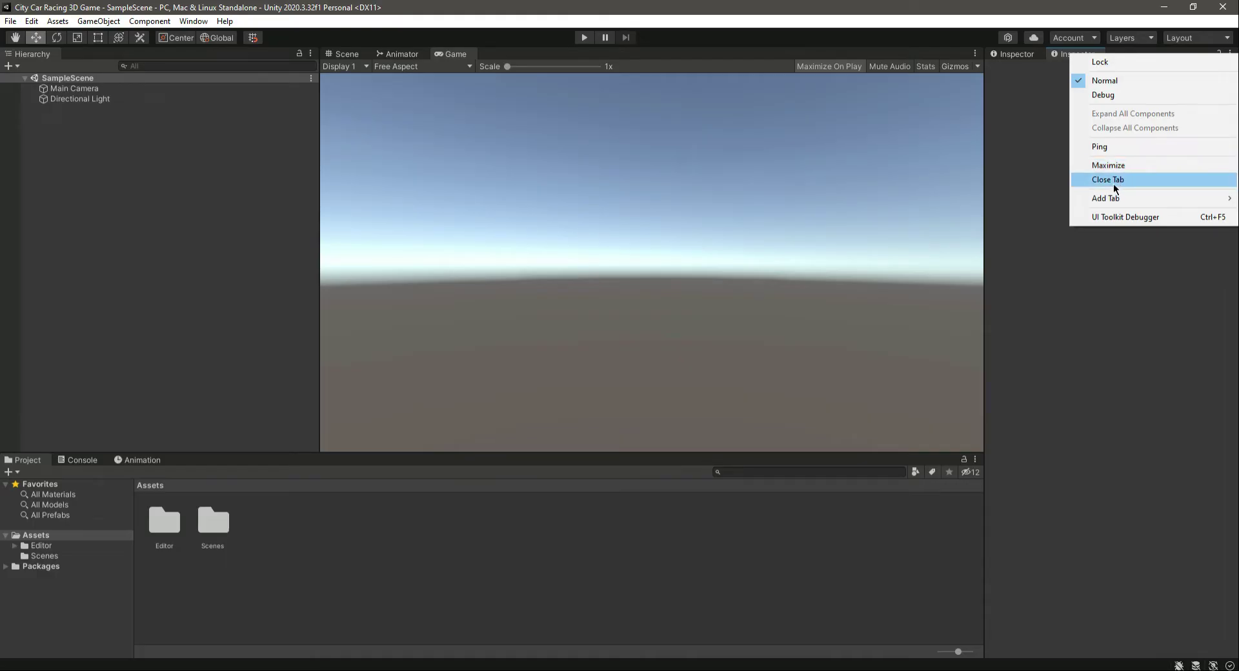
pyautogui.click(1114, 183)
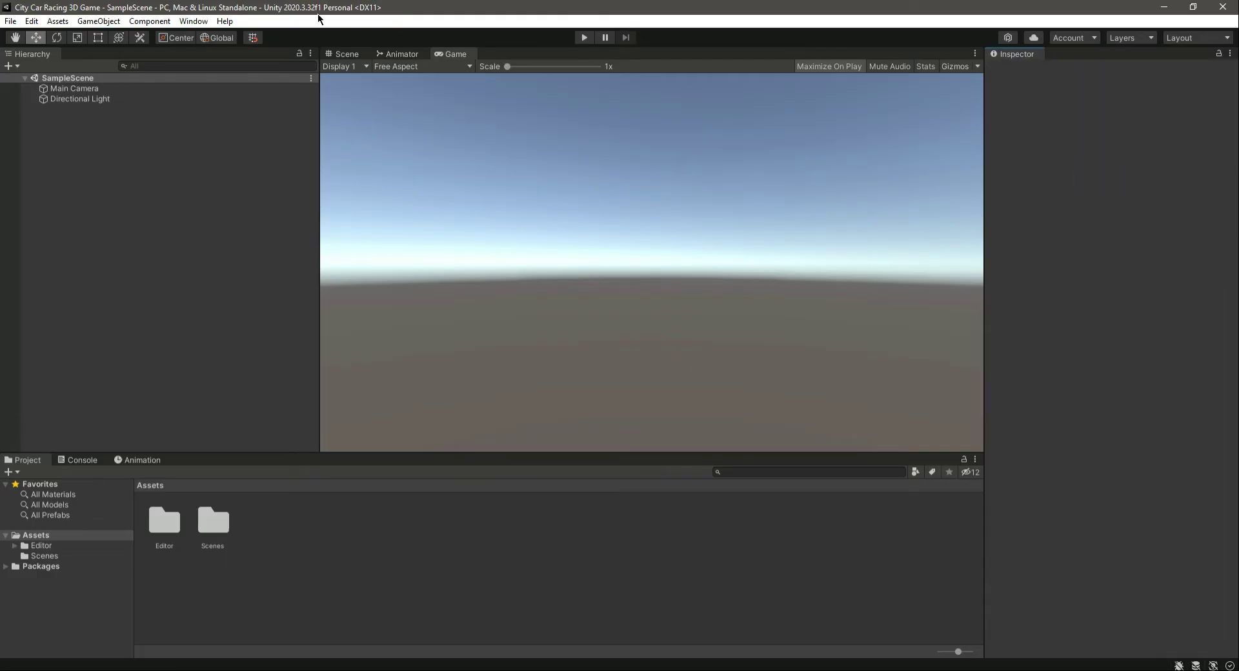
pyautogui.click(194, 23)
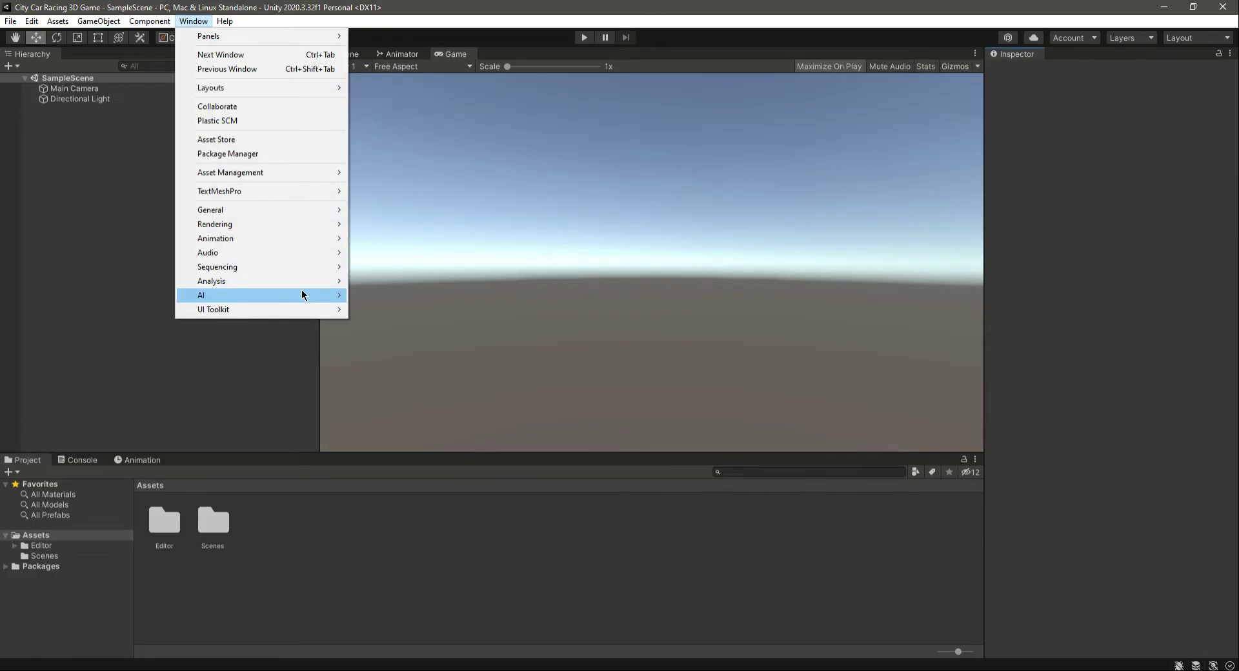
# - Dock a Navigation window (Window > AI > Navigation) beside the Inspector
pyautogui.moveTo(304, 295)
pyautogui.click(408, 294)
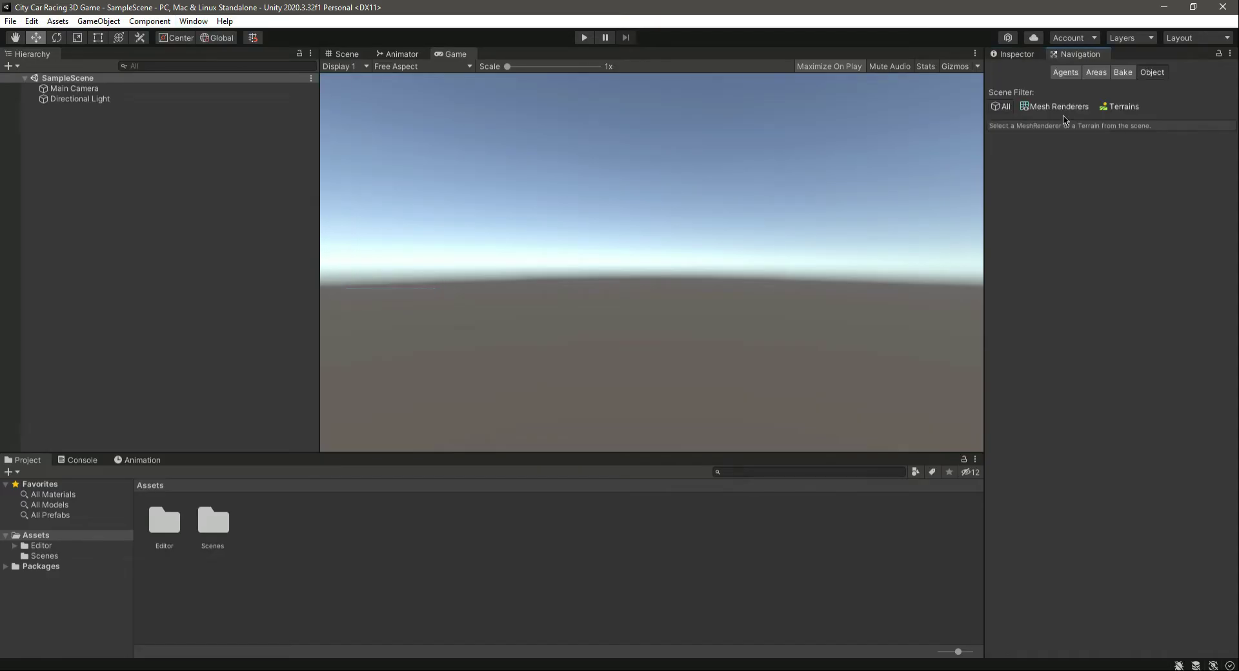
pyautogui.click(1029, 55)
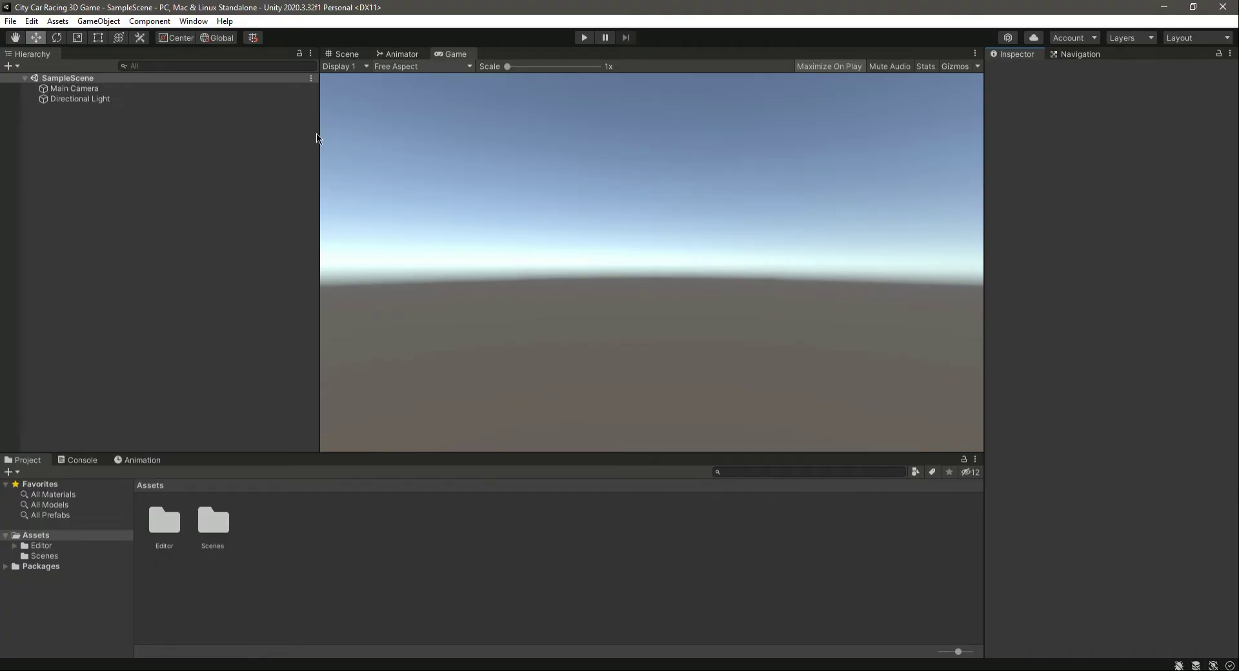
# - Open the Assets › Scenes folder in the Project window and select SampleScene
pyautogui.click(165, 267)
pyautogui.doubleClick(208, 517)
pyautogui.click(164, 528)
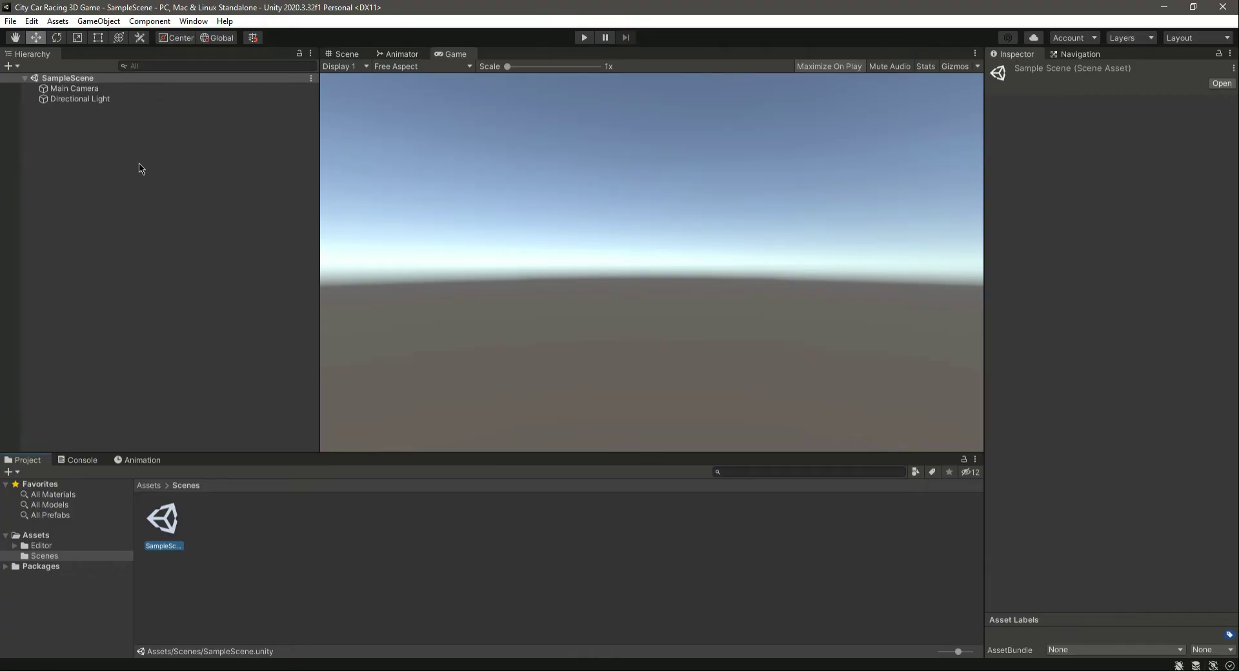
pyautogui.click(555, 668)
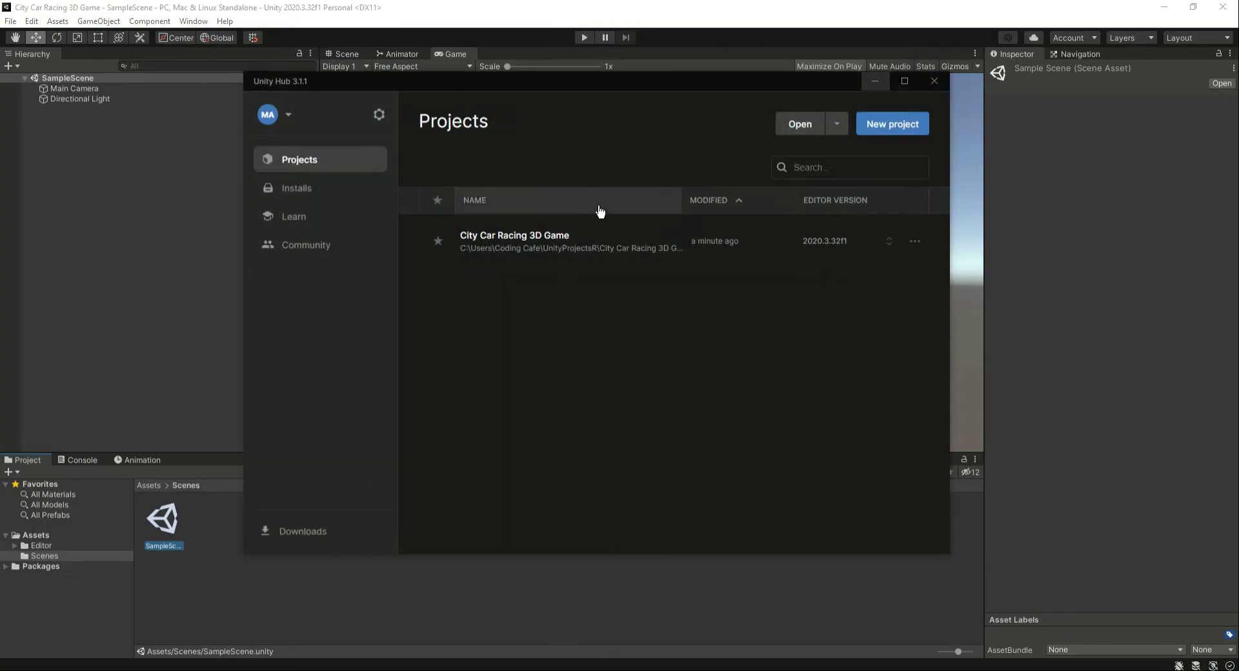
pyautogui.click(298, 192)
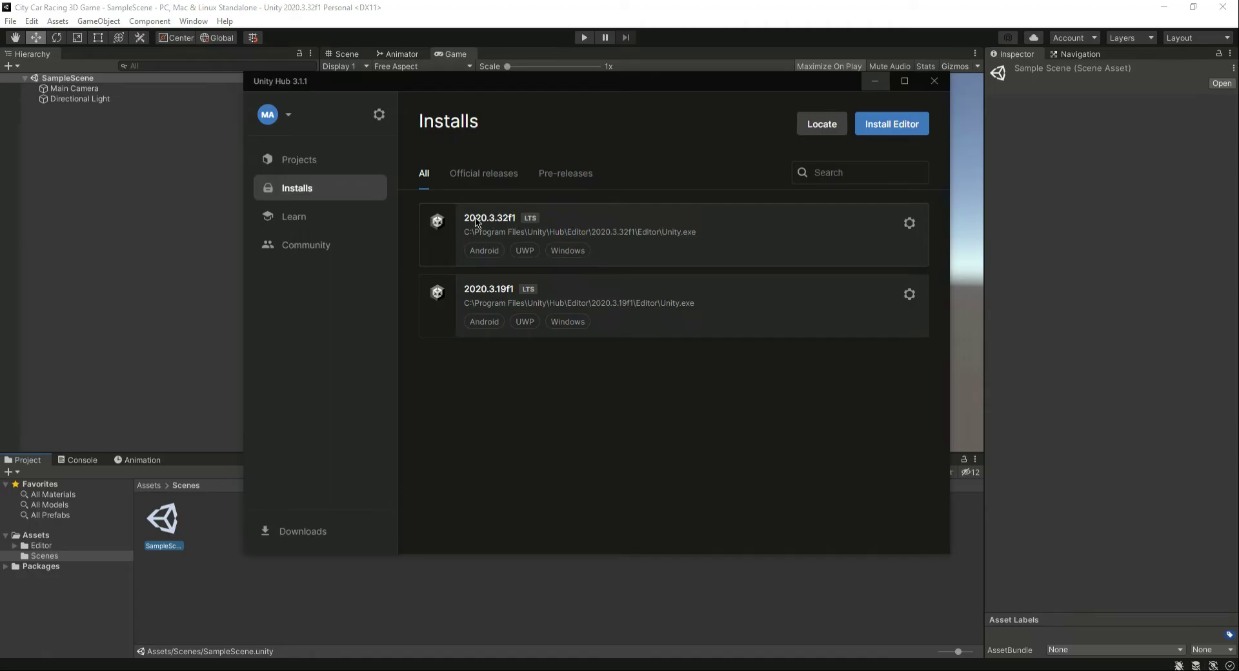
pyautogui.click(910, 225)
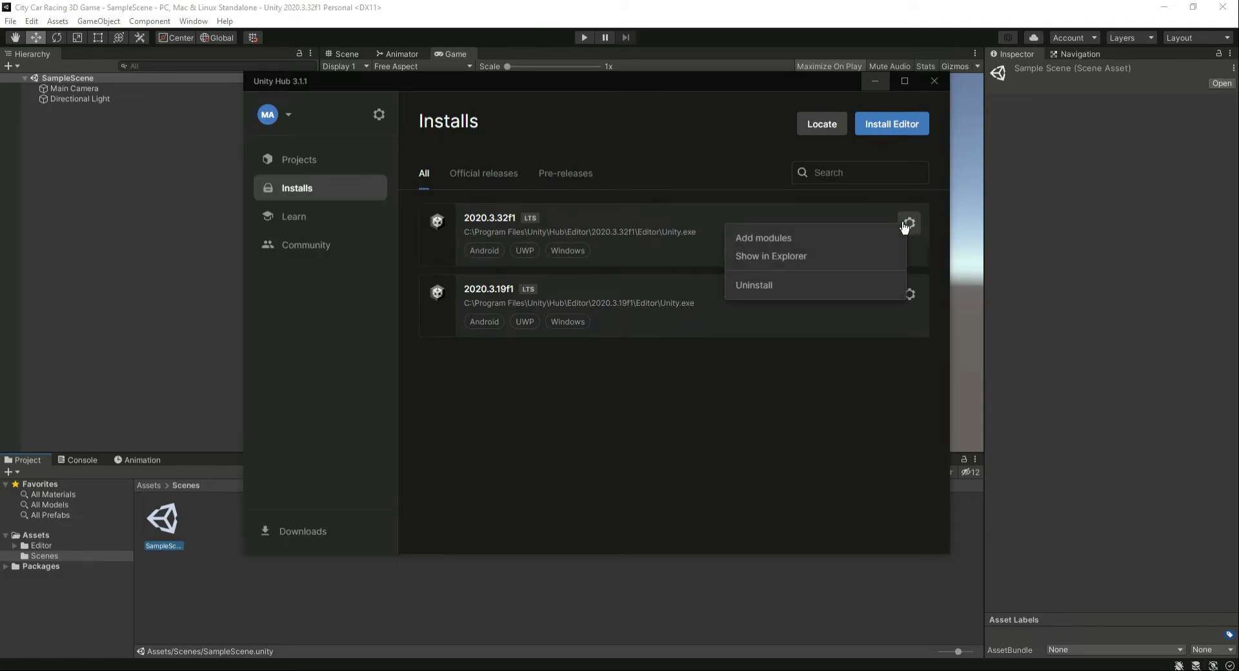
pyautogui.click(762, 240)
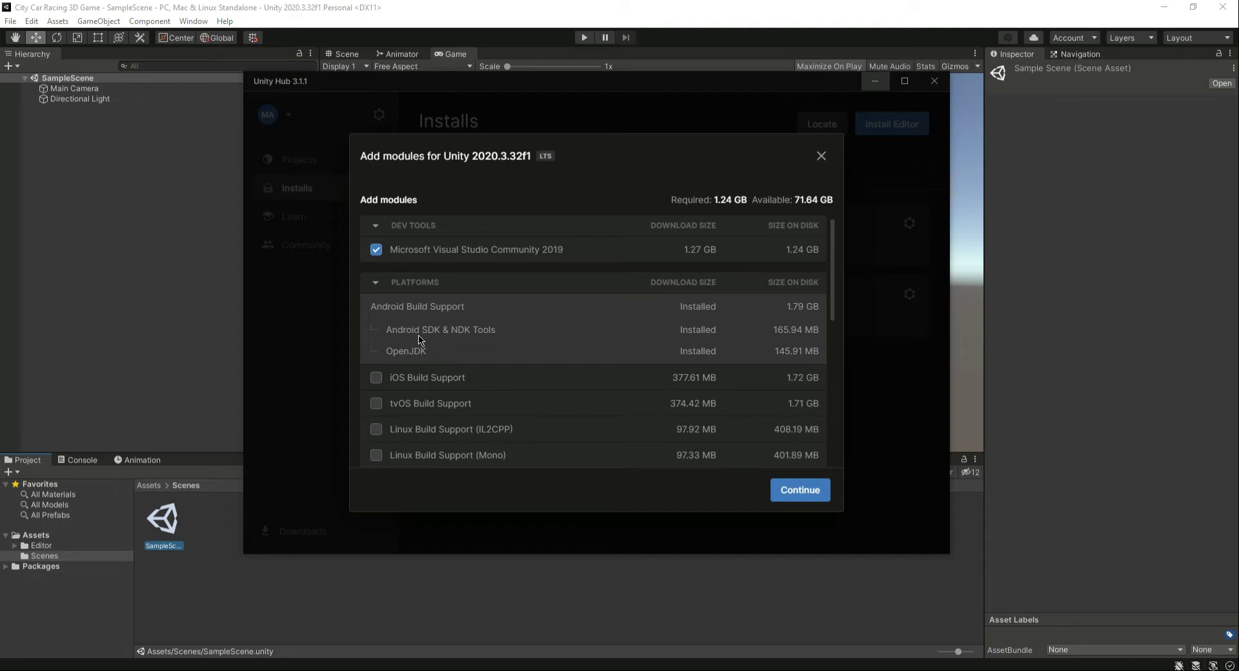
pyautogui.click(822, 156)
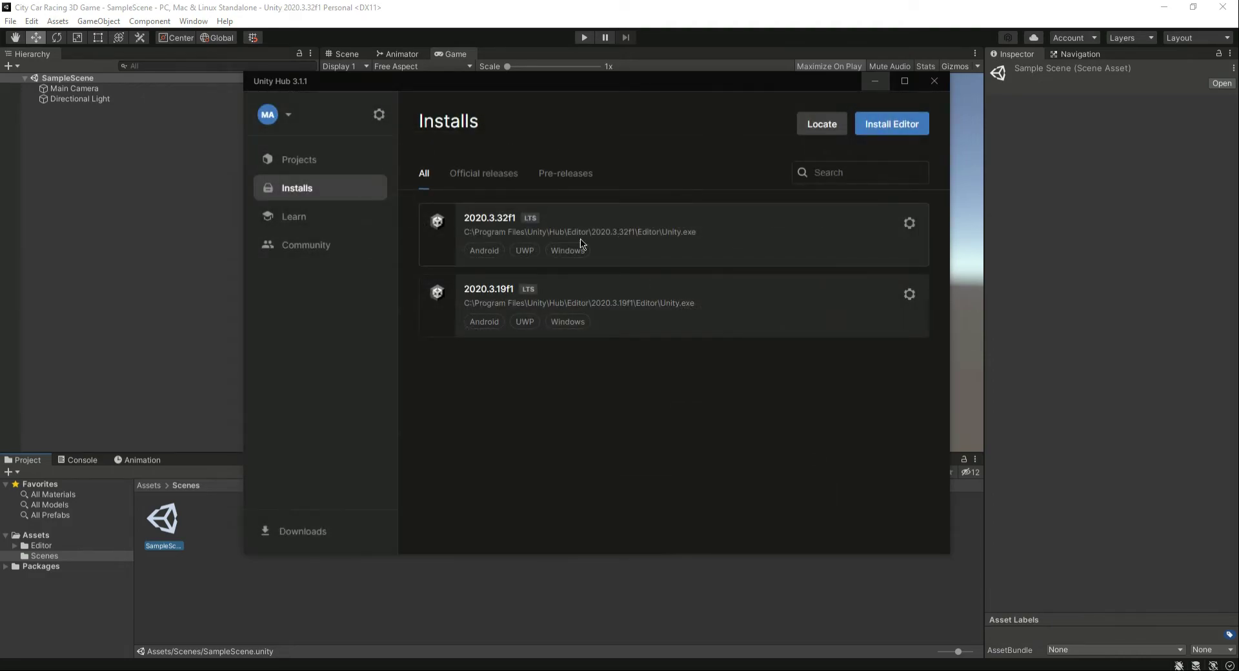
pyautogui.click(319, 172)
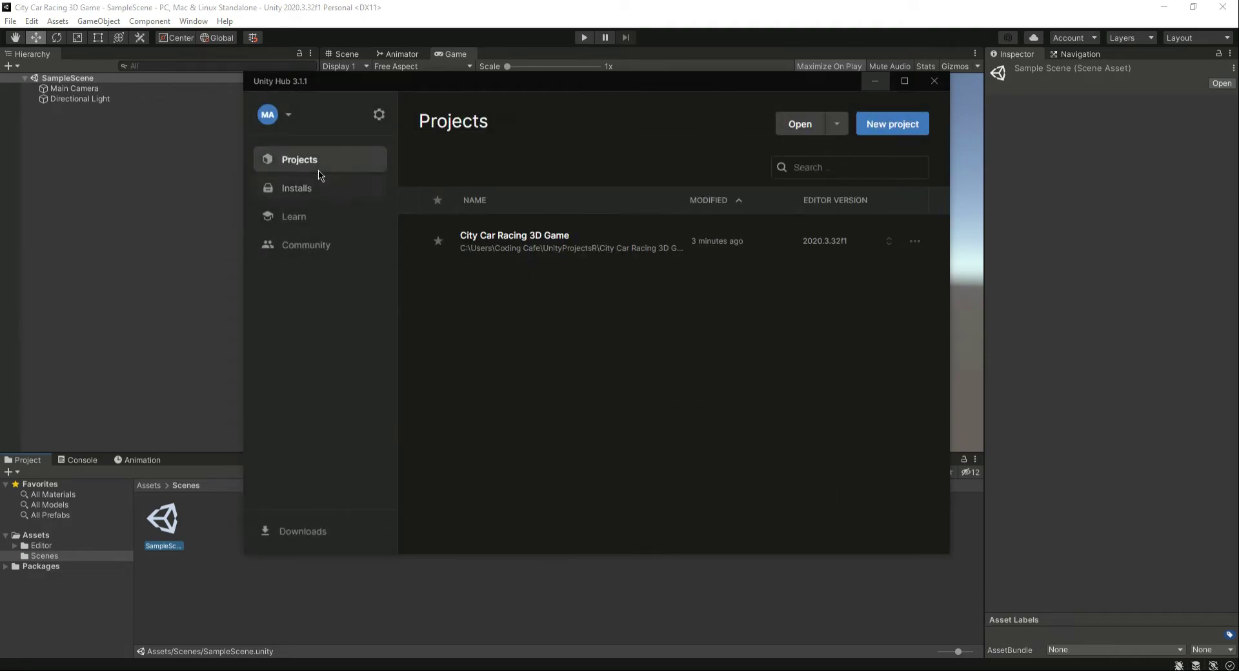
pyautogui.click(934, 80)
pyautogui.click(371, 5)
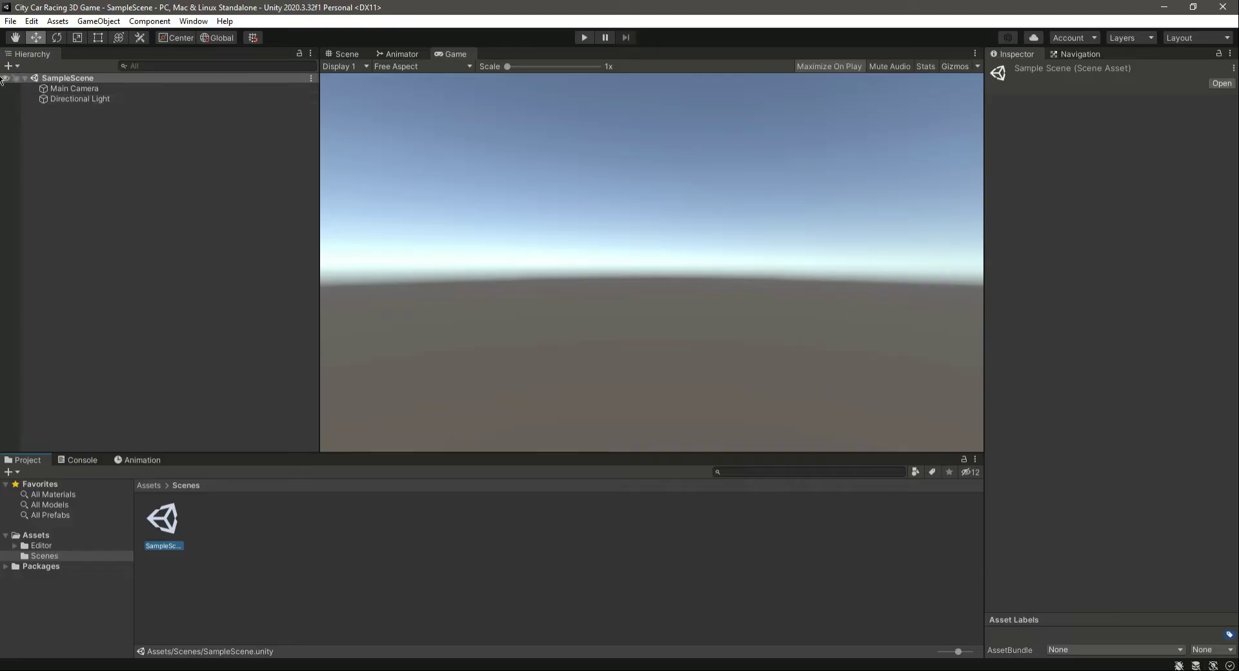
# - Open Build Settings and review the Xbox One, Standalone, Android and UWP platform options
pyautogui.click(9, 22)
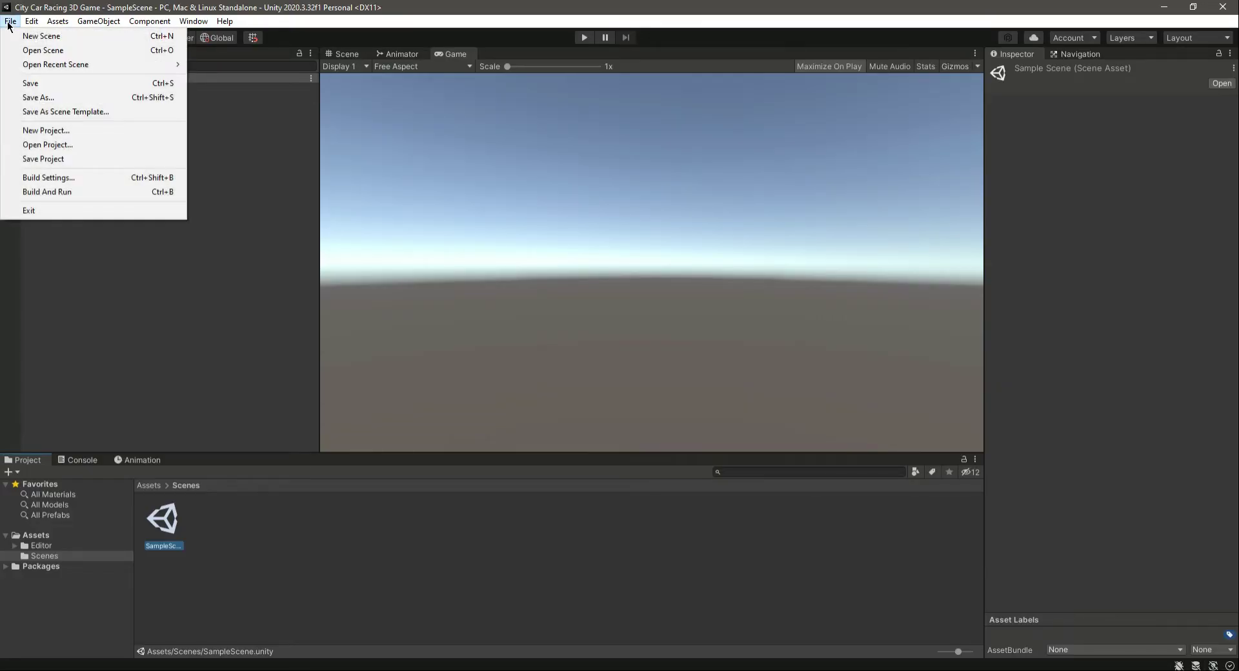
pyautogui.click(73, 177)
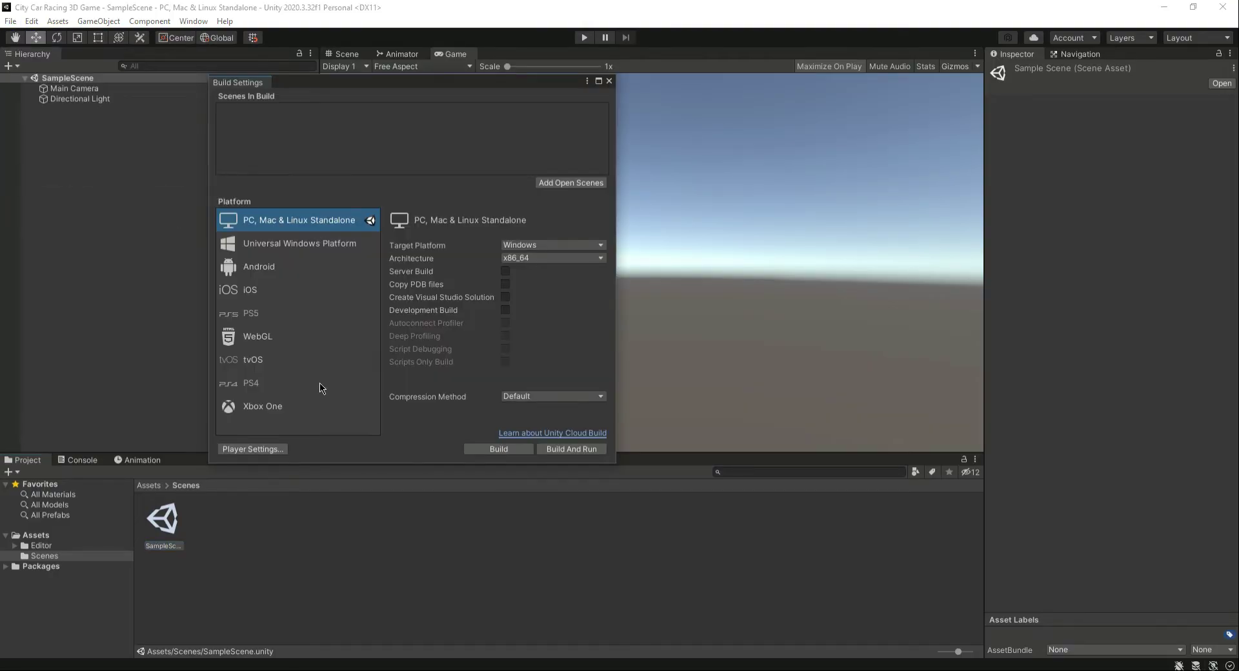
pyautogui.click(273, 408)
pyautogui.click(262, 226)
pyautogui.click(294, 266)
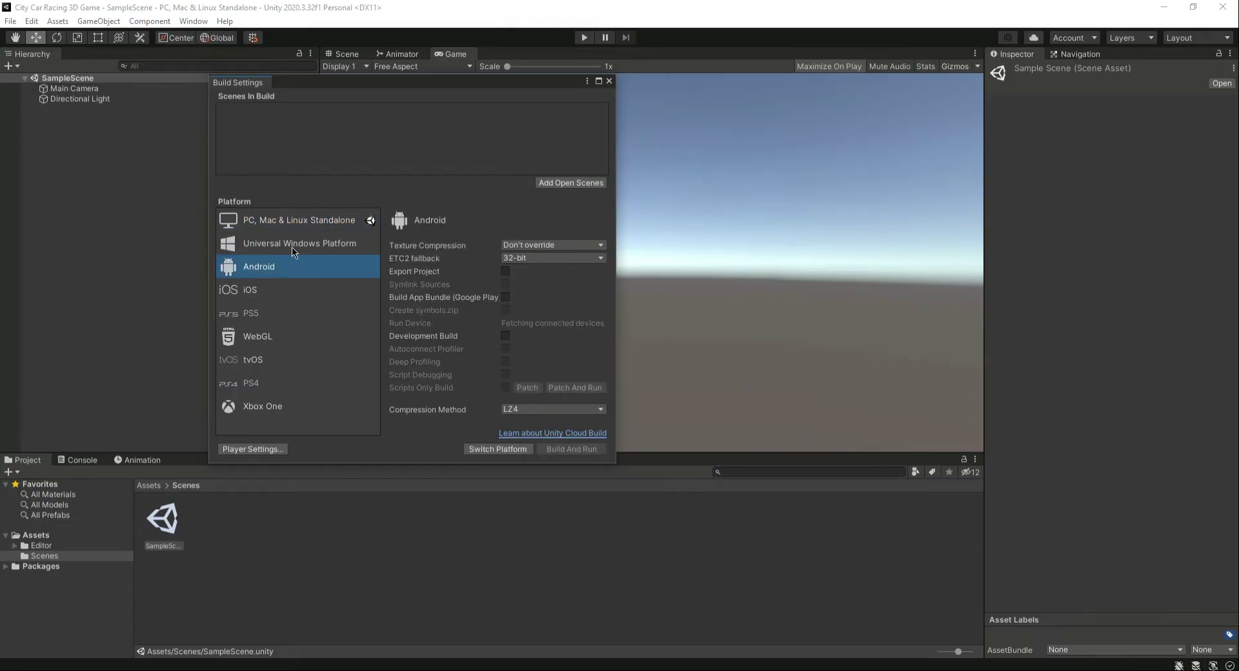
pyautogui.click(276, 247)
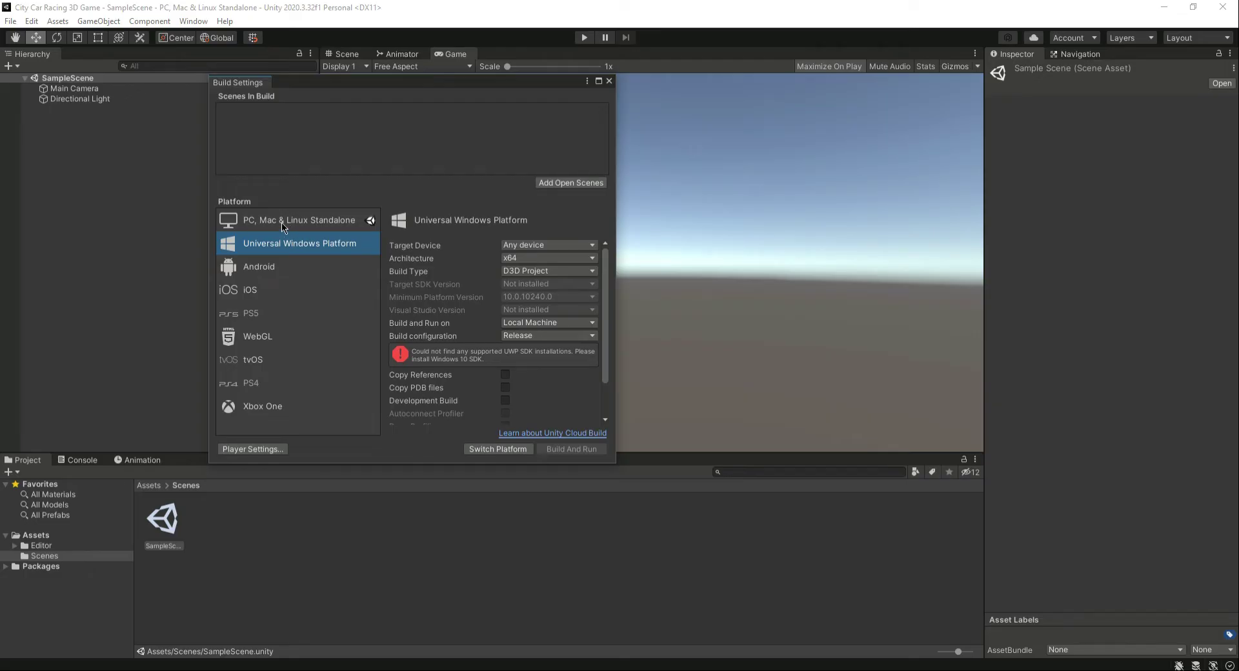
pyautogui.click(282, 222)
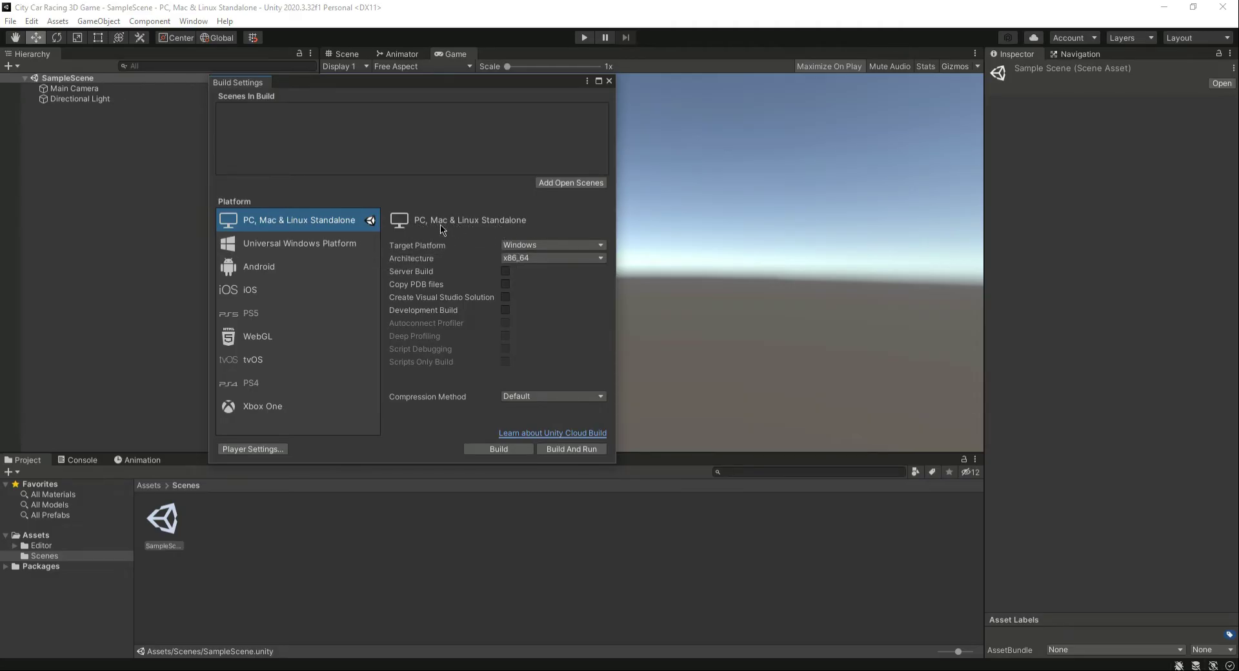
# - Select Android as the build platform, briefly checking iOS before returning to Android
pyautogui.click(267, 274)
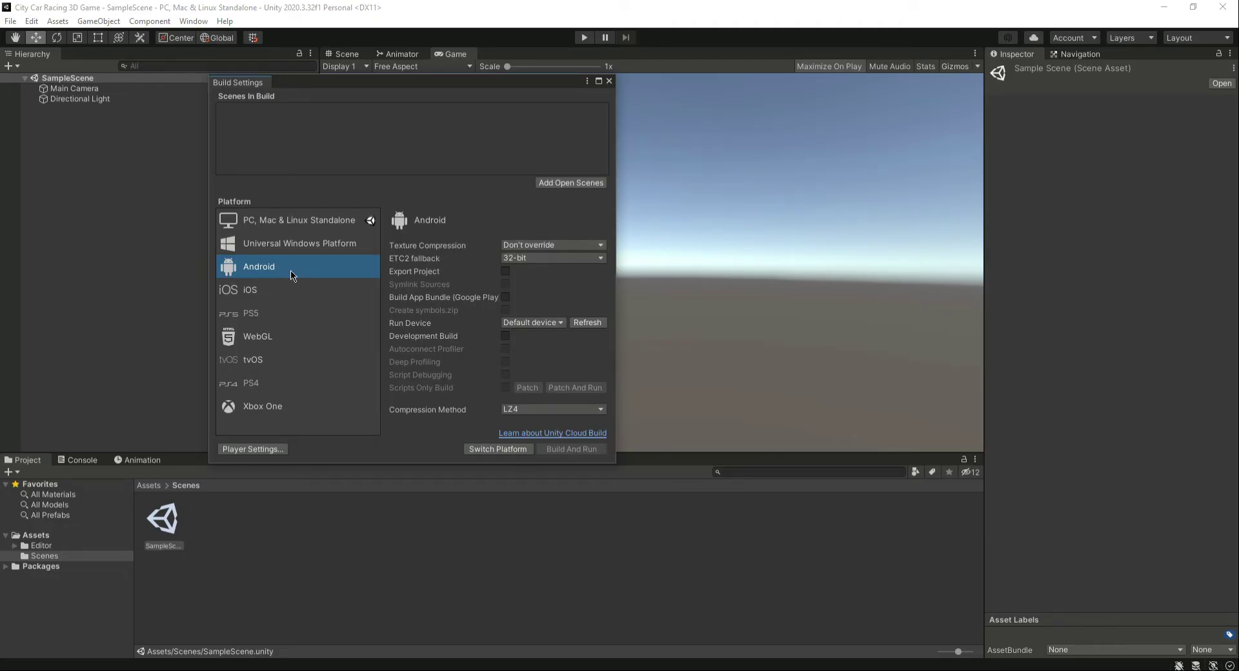
pyautogui.click(252, 297)
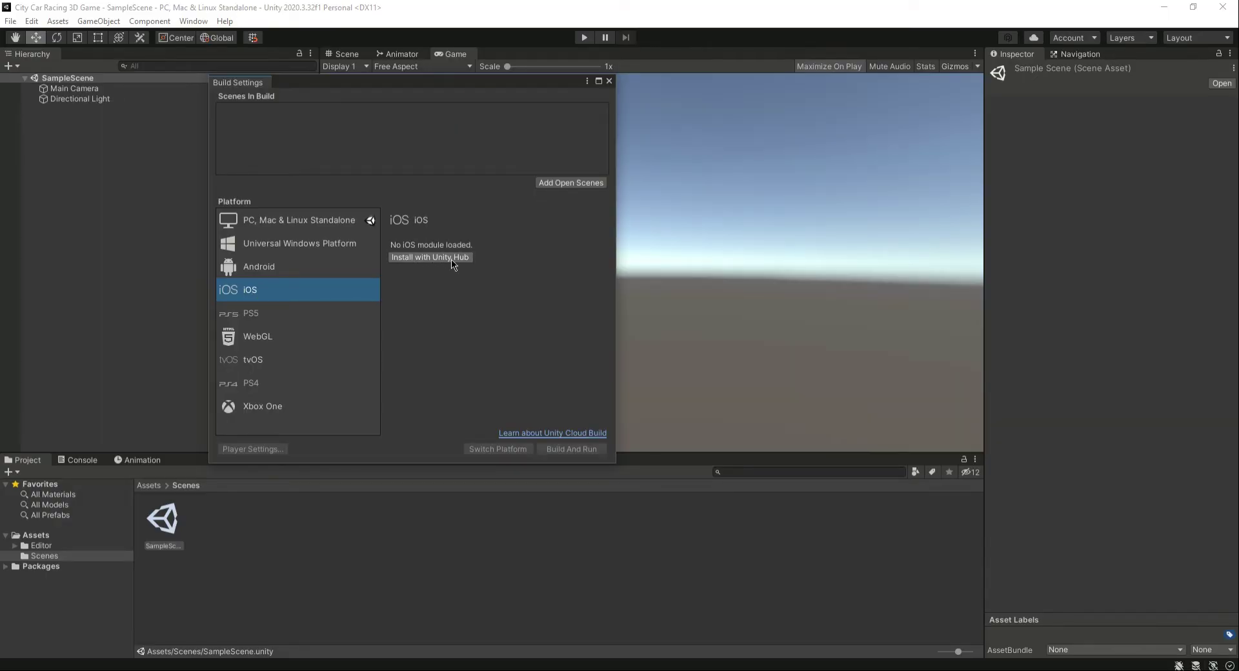
pyautogui.click(290, 270)
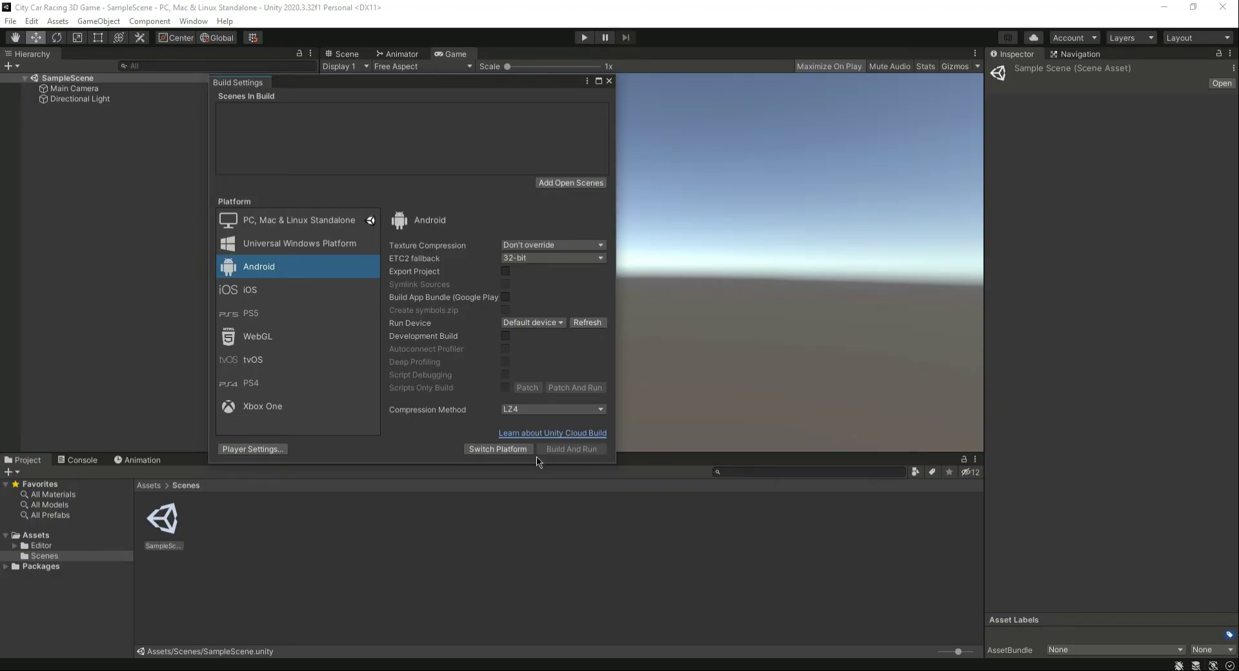
# - Switch the build platform to Android, check the Run Device choices, and close Build Settings
pyautogui.click(498, 450)
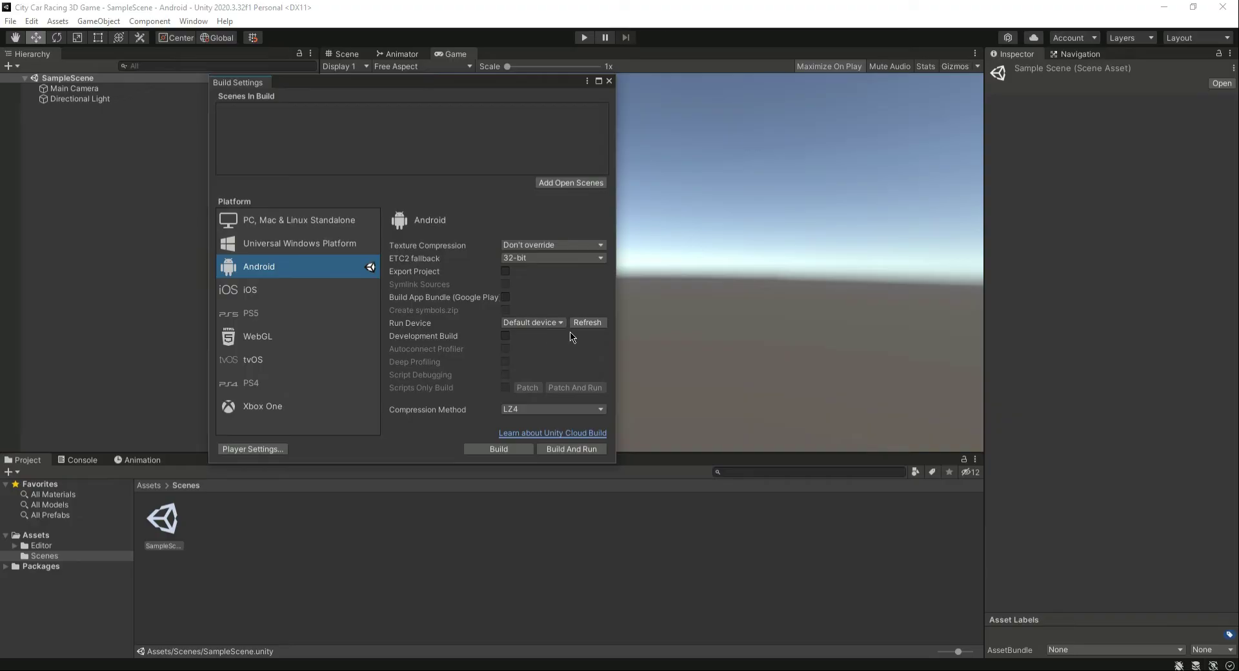
pyautogui.click(535, 325)
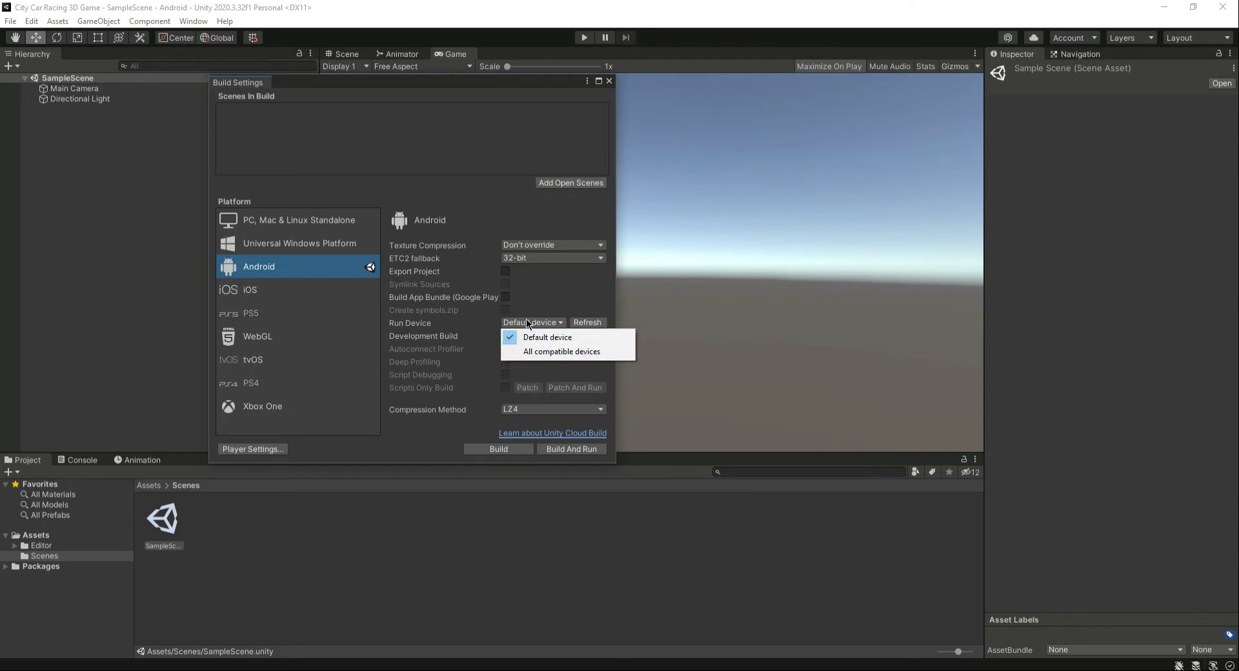
pyautogui.click(539, 306)
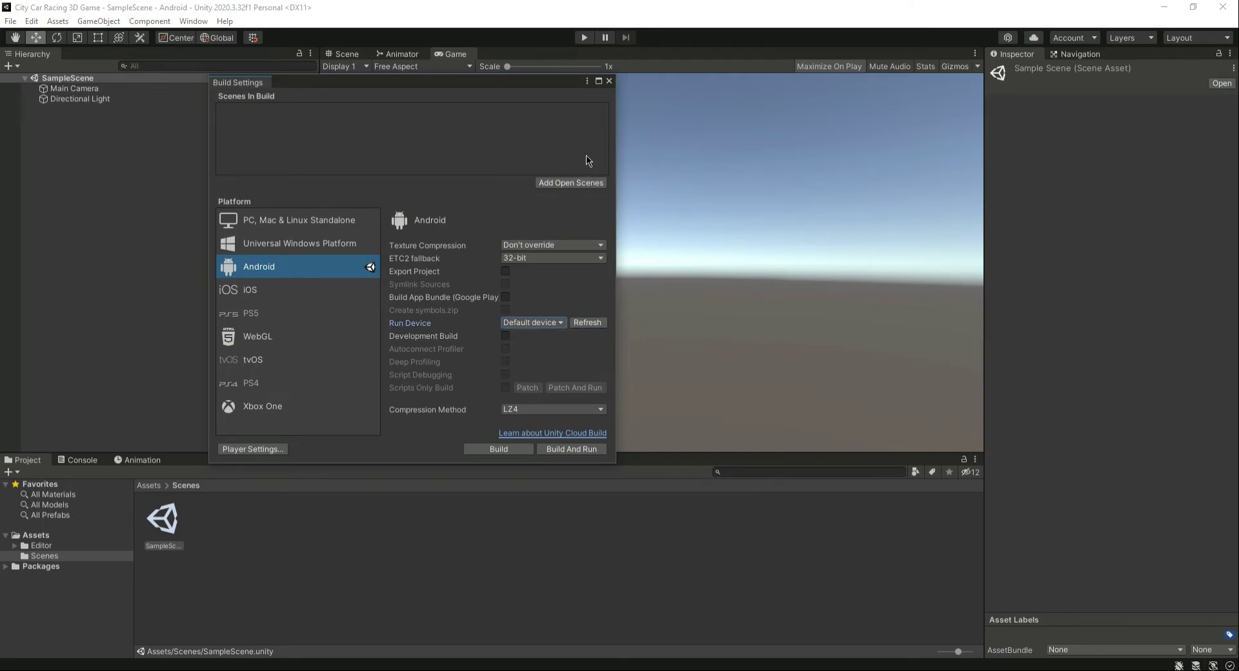
pyautogui.click(609, 81)
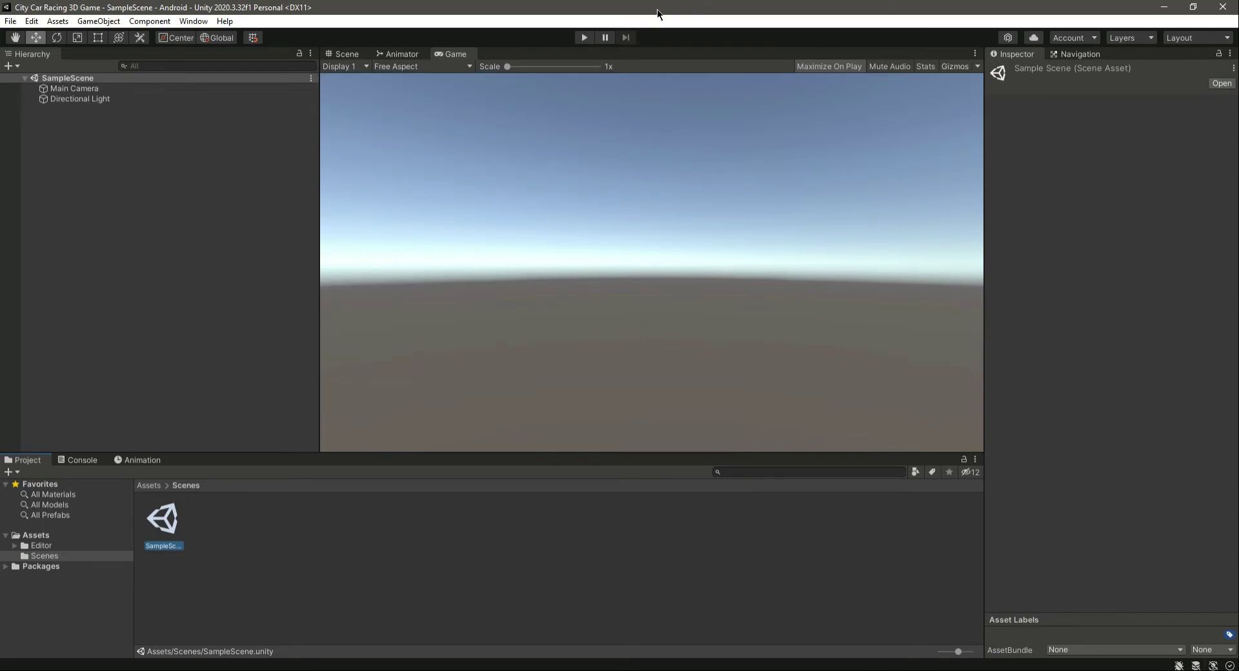
# - Narrow the Hierarchy and shorten the Project panel to enlarge the Game view, then deselect SampleScene
pyautogui.moveTo(320, 298); pyautogui.dragTo(153, 303)
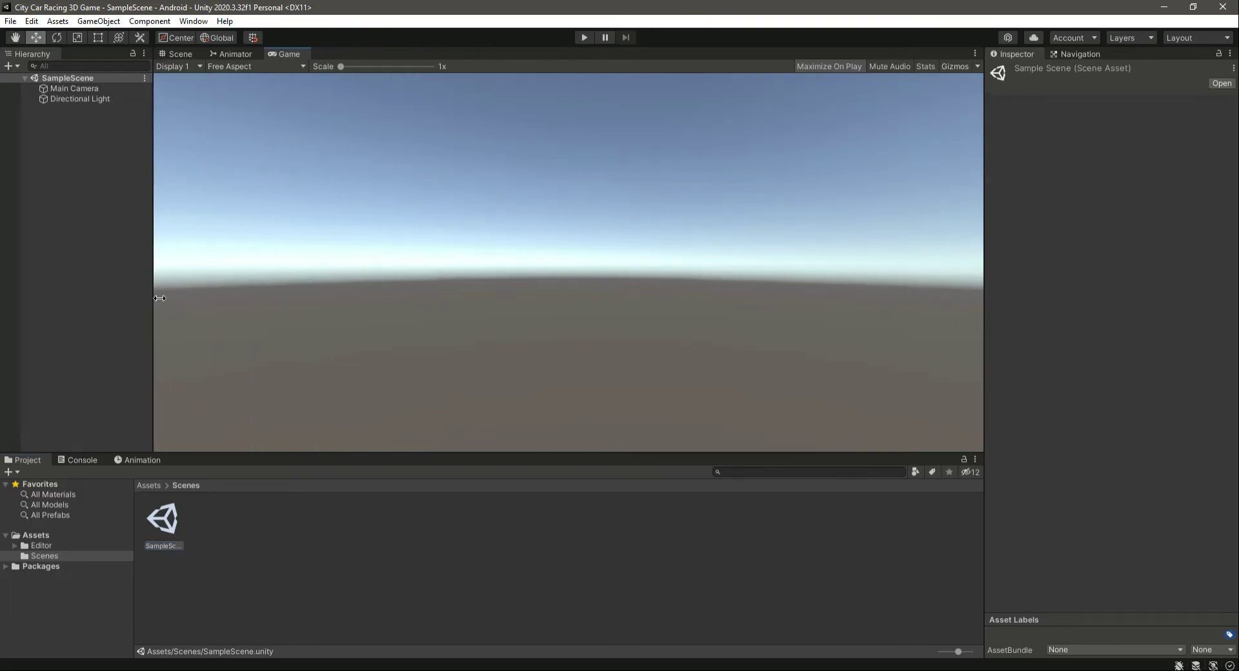
pyautogui.moveTo(410, 452); pyautogui.dragTo(413, 483)
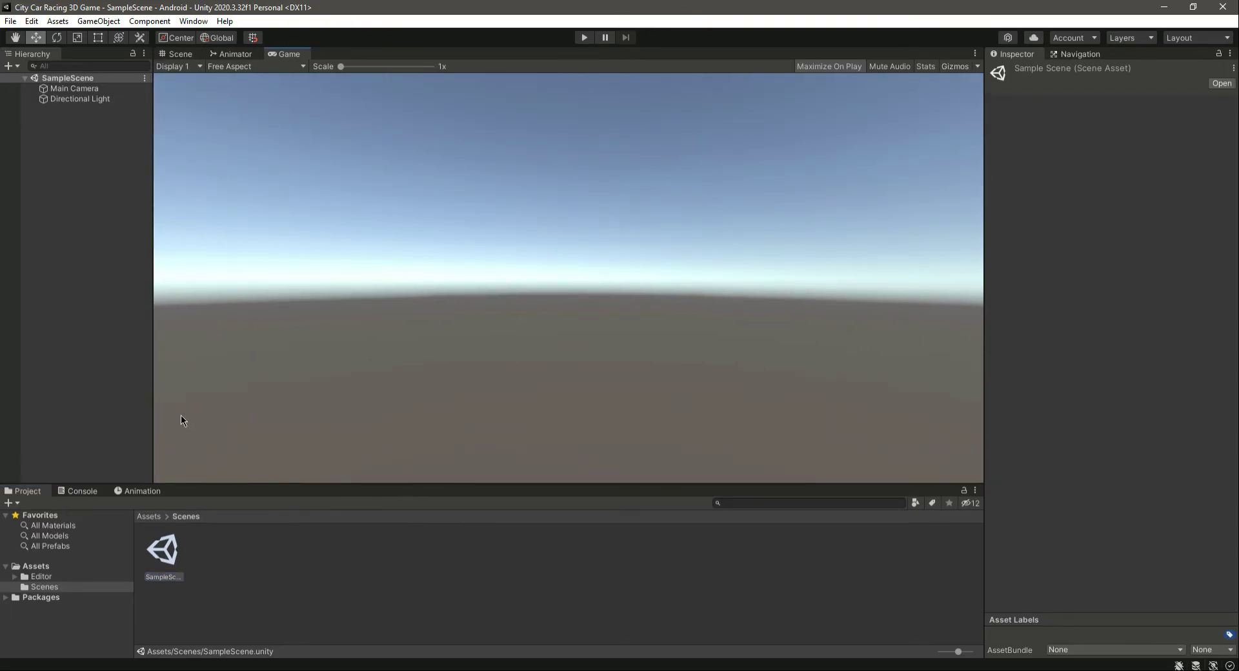
pyautogui.moveTo(154, 407); pyautogui.dragTo(180, 405)
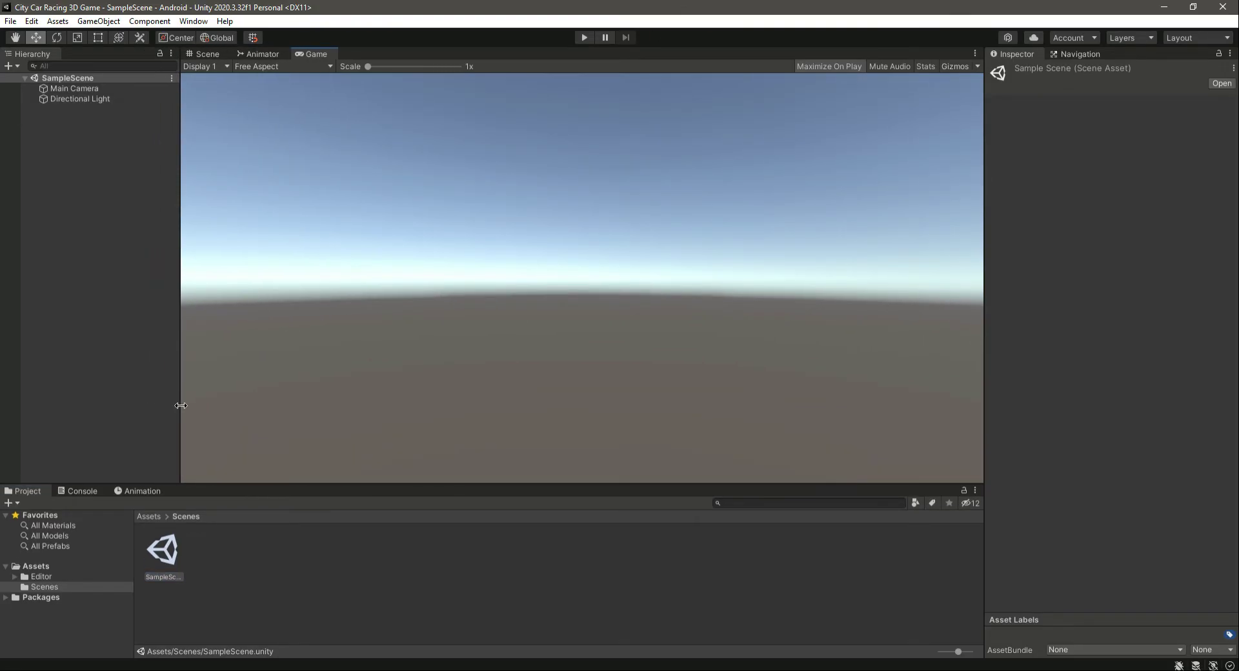
pyautogui.click(358, 578)
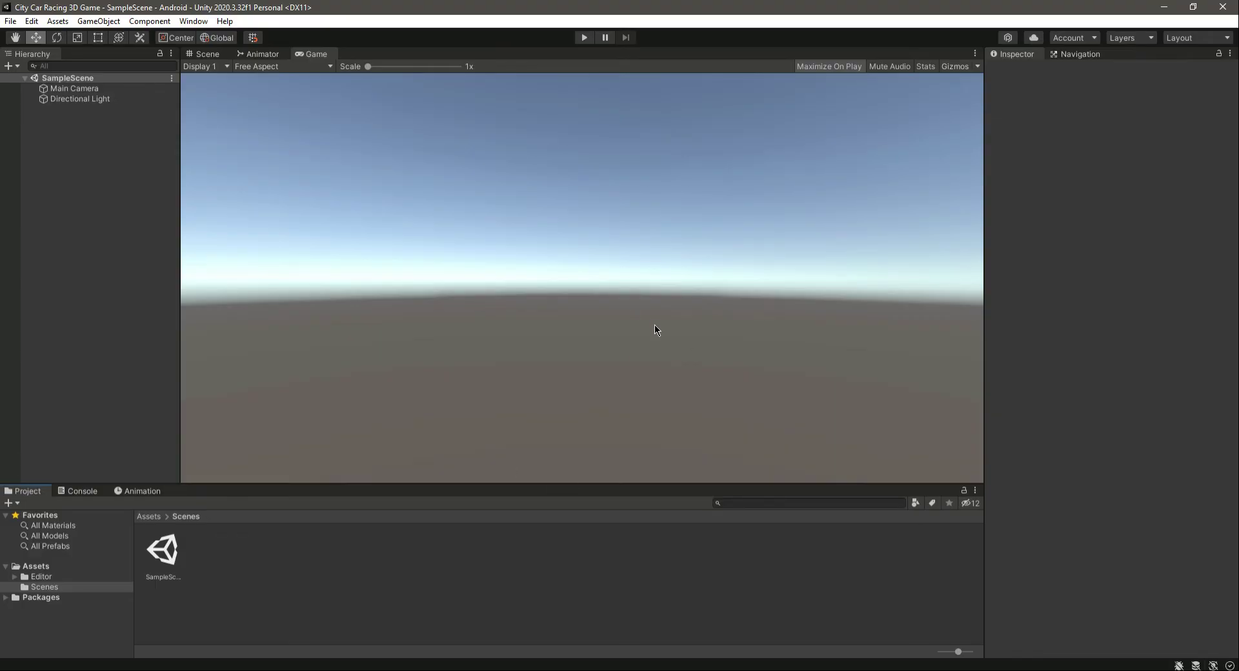
pyautogui.click(563, 665)
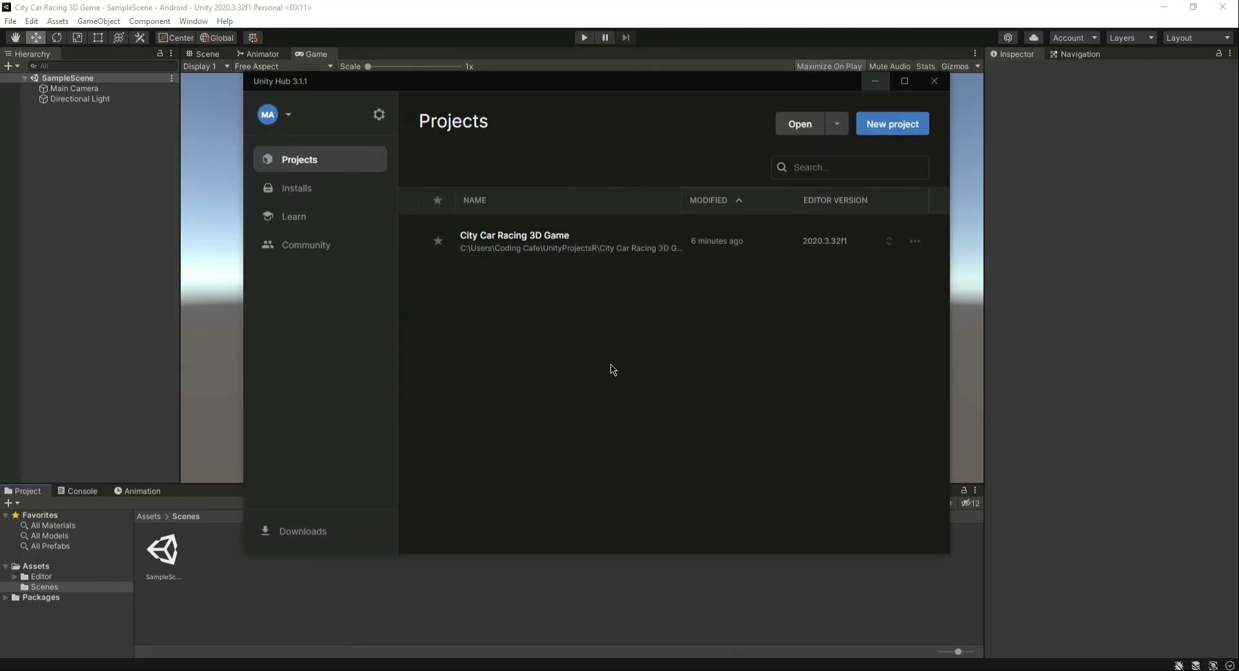
pyautogui.click(300, 190)
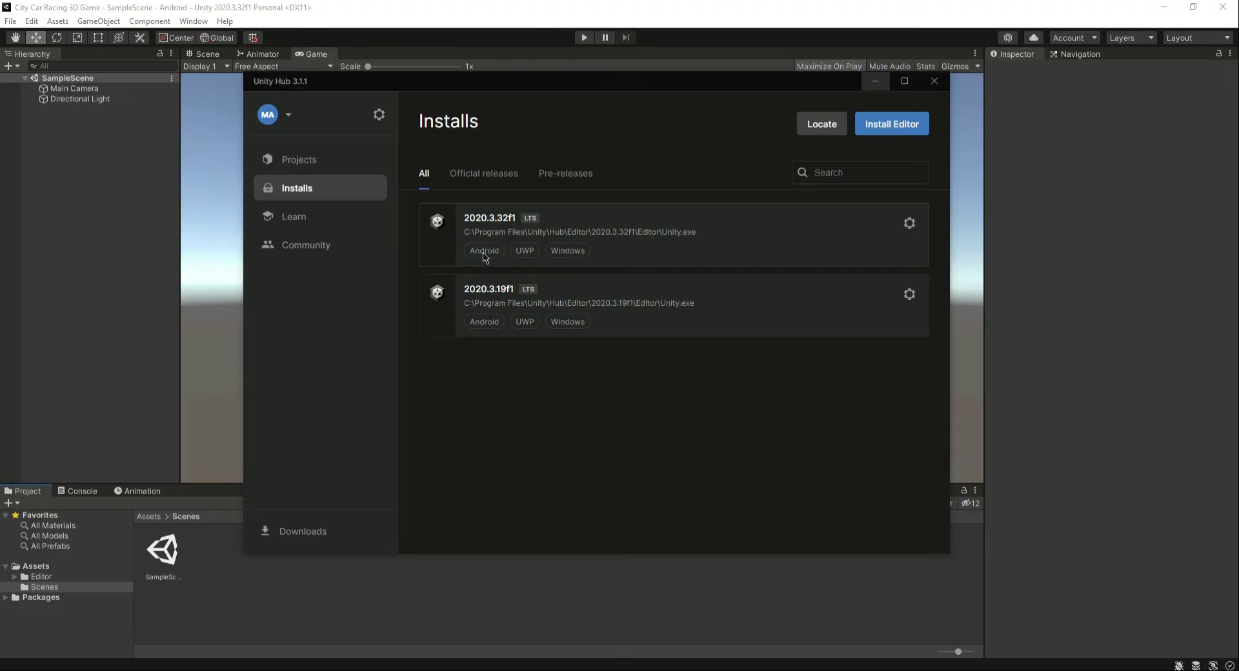
pyautogui.click(909, 226)
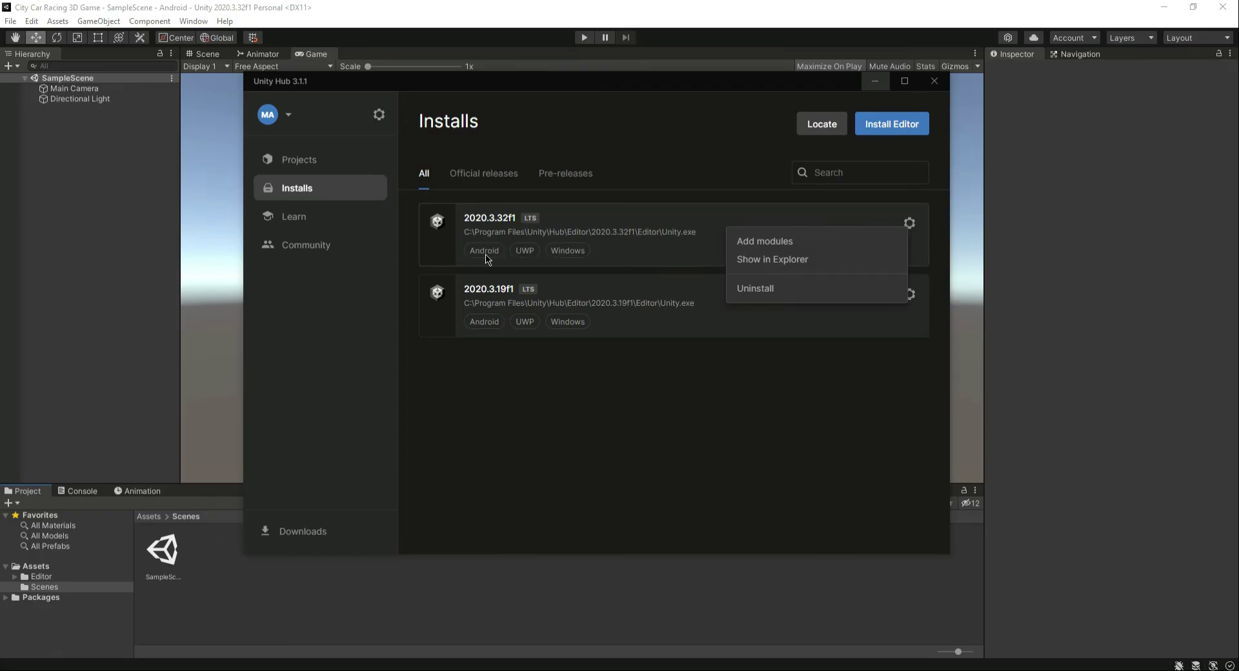
pyautogui.click(770, 243)
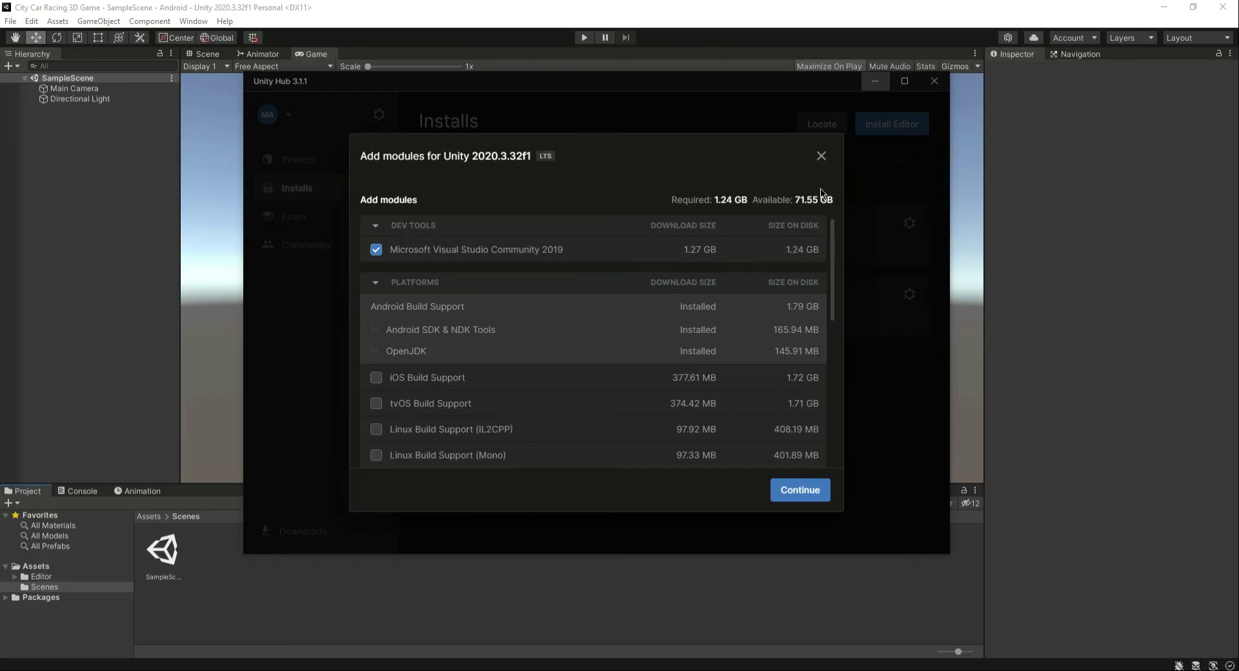
pyautogui.click(821, 157)
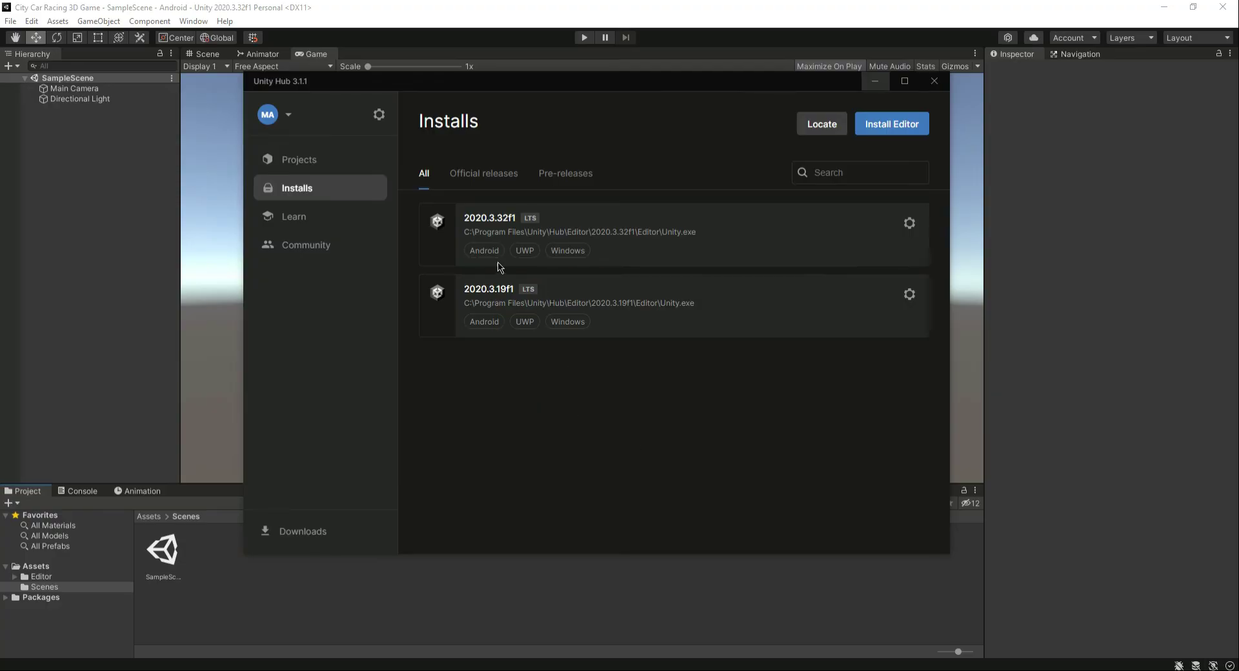
pyautogui.click(284, 160)
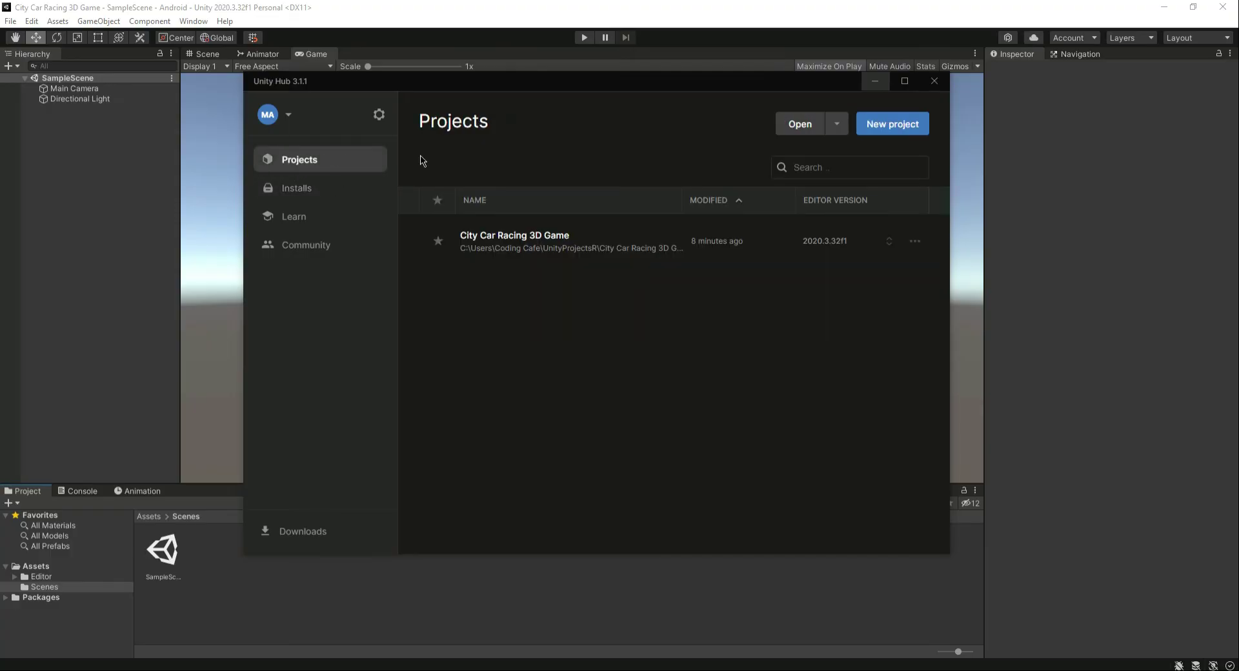
pyautogui.click(904, 129)
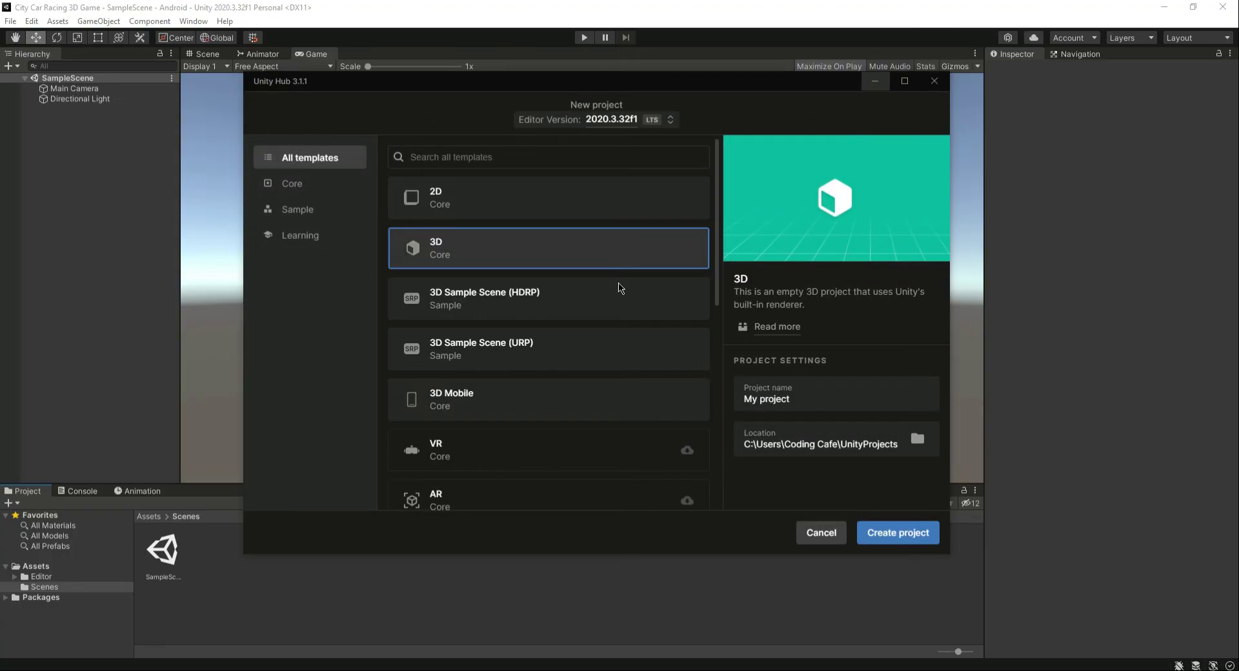
pyautogui.scroll(-5, 619, 348)
pyautogui.scroll(3, 490, 206)
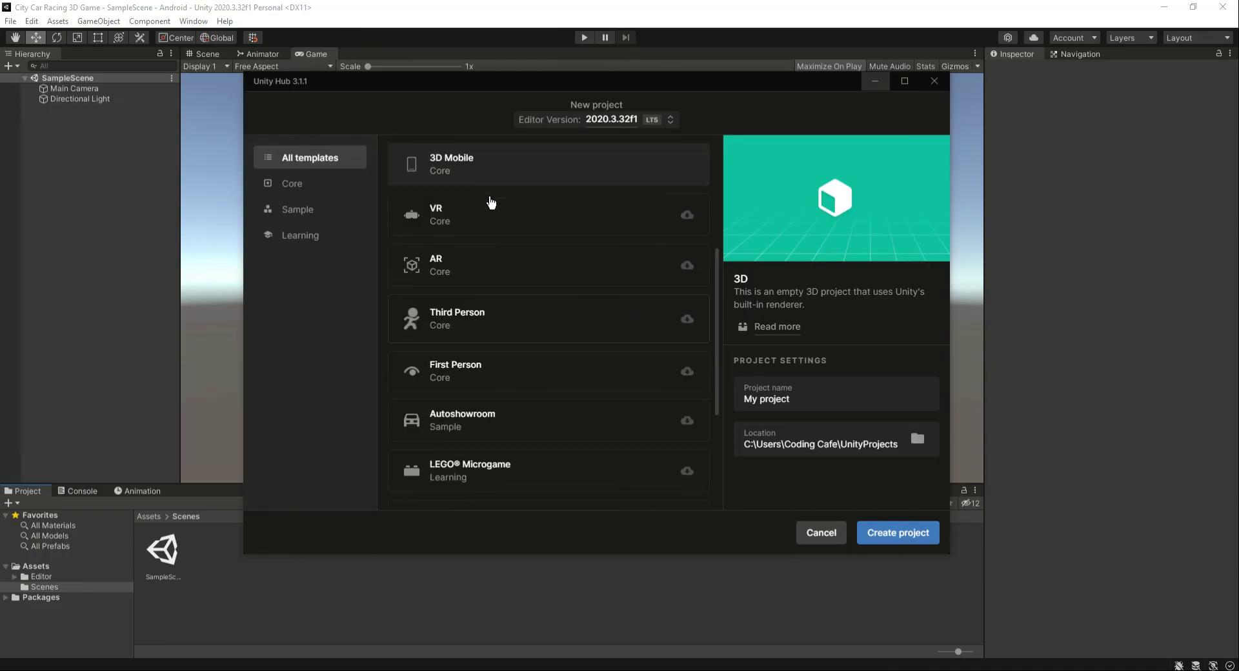
pyautogui.click(462, 234)
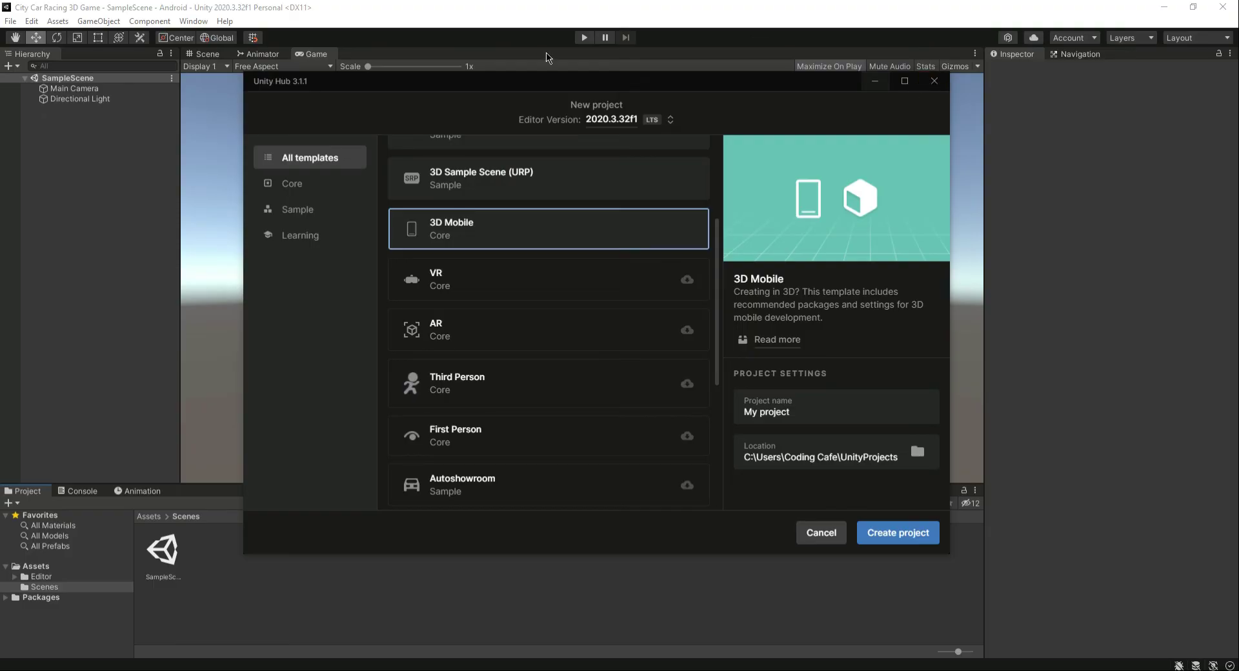
pyautogui.click(935, 81)
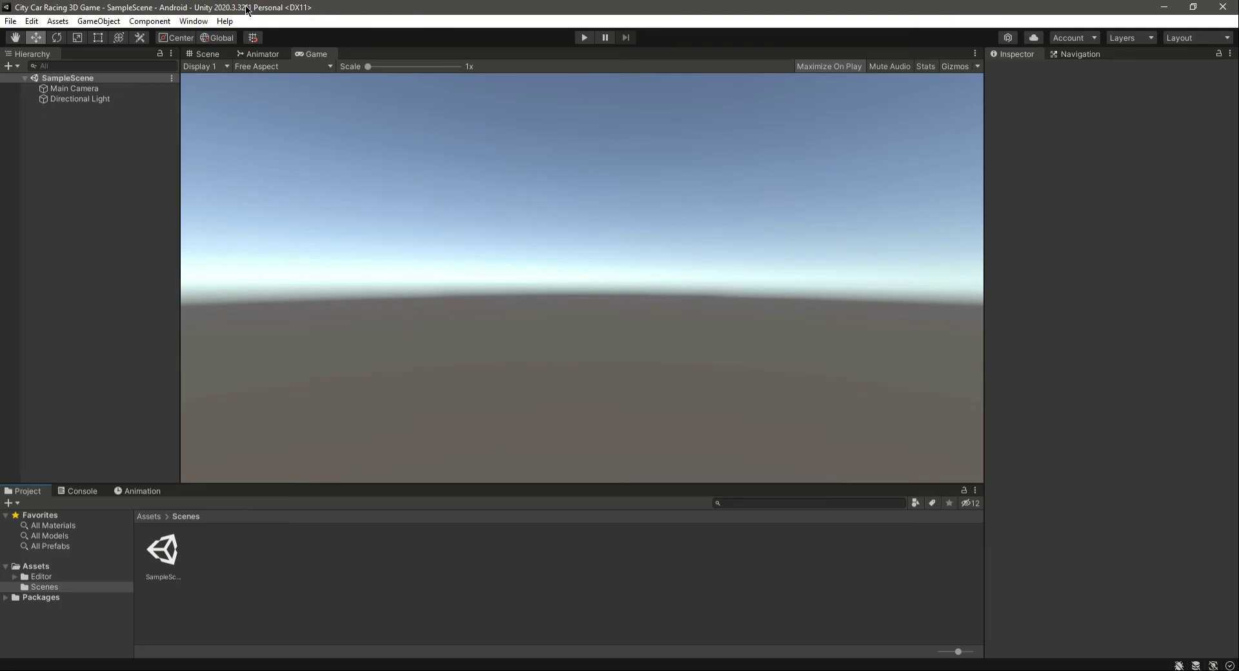
pyautogui.click(10, 20)
pyautogui.click(67, 182)
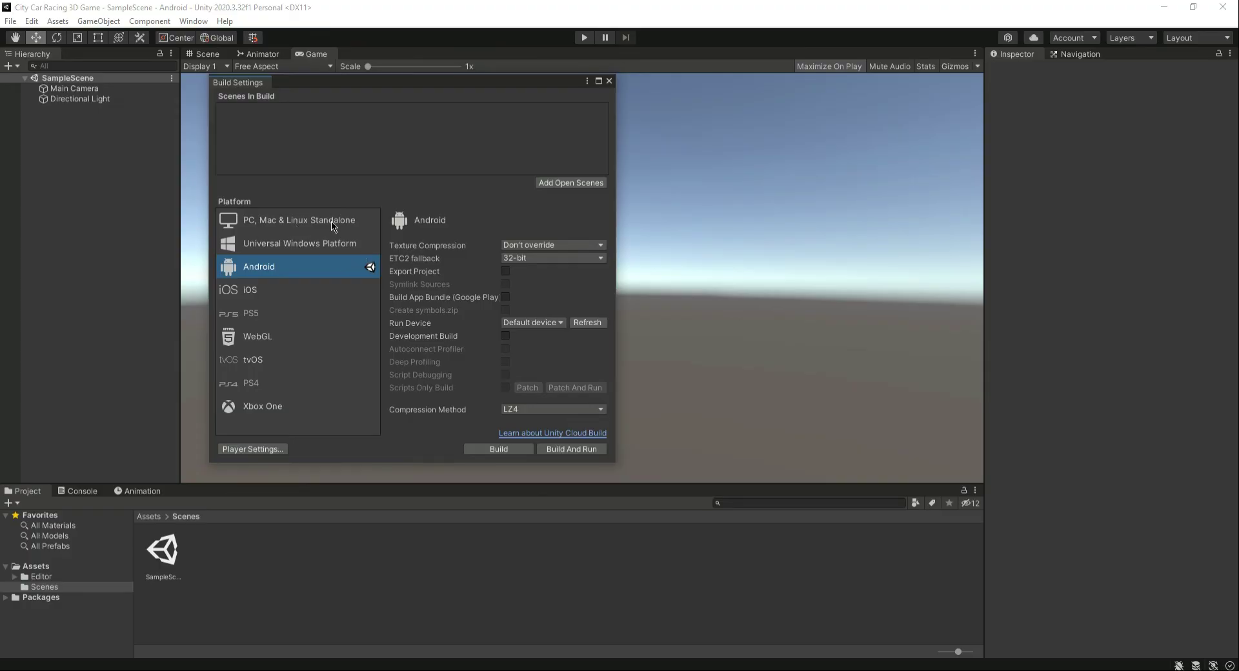
pyautogui.click(316, 228)
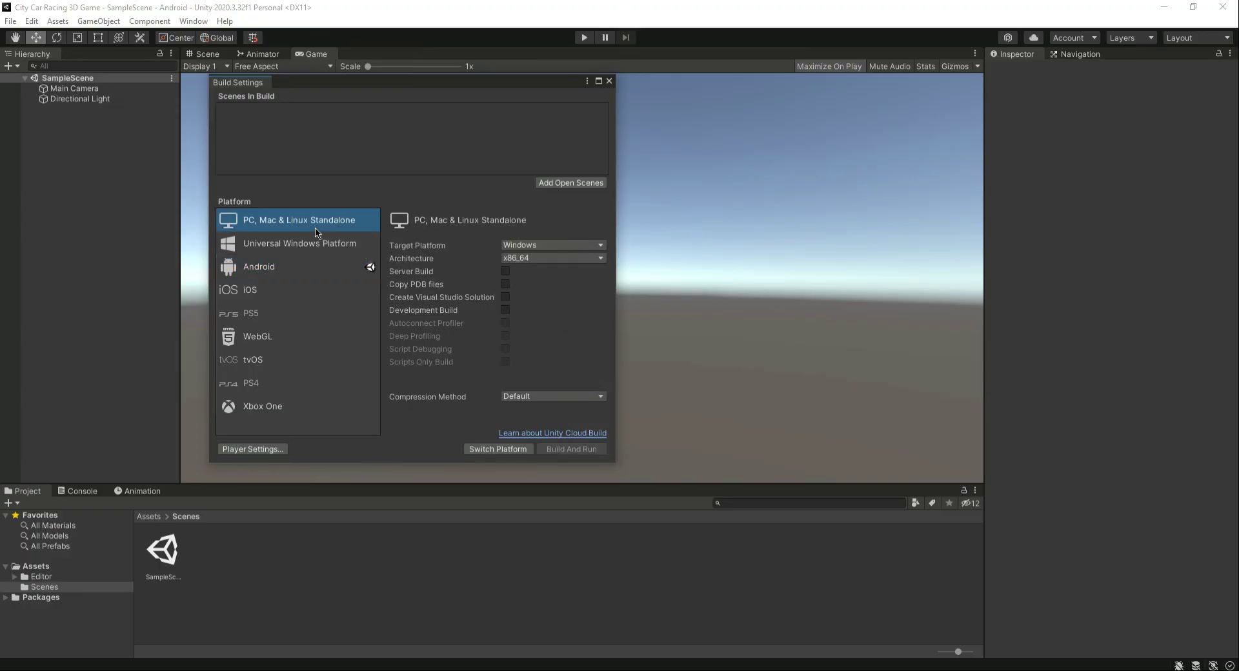
pyautogui.click(321, 270)
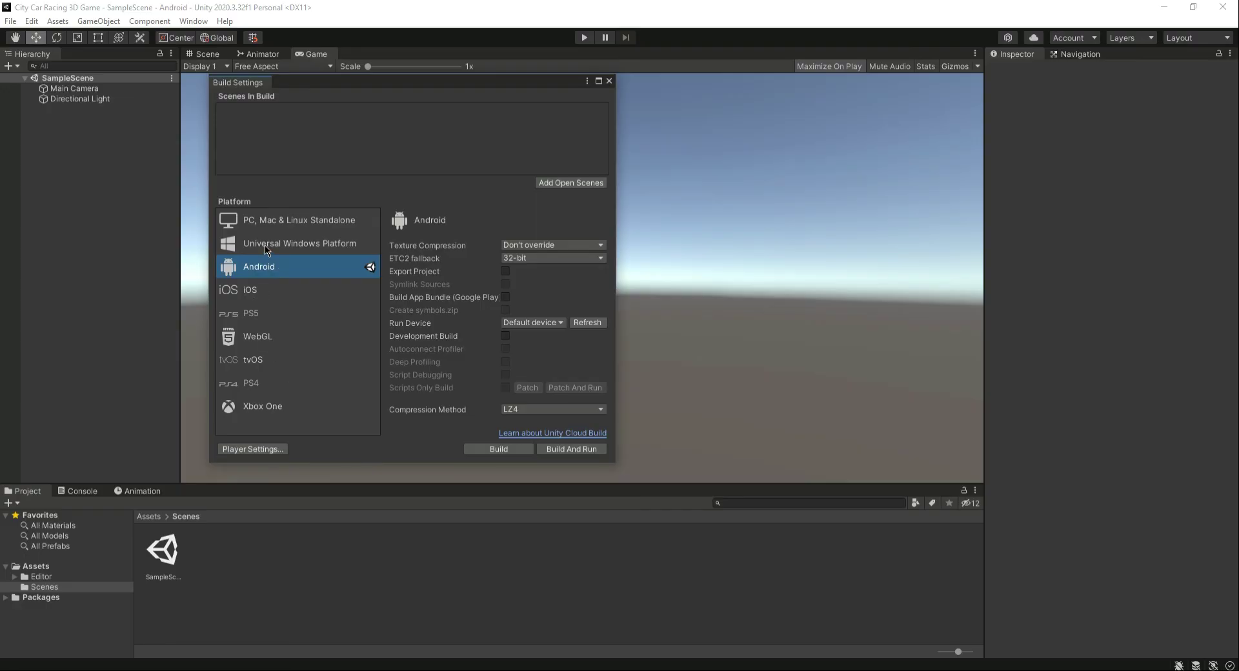
pyautogui.click(272, 223)
pyautogui.click(282, 269)
pyautogui.click(315, 246)
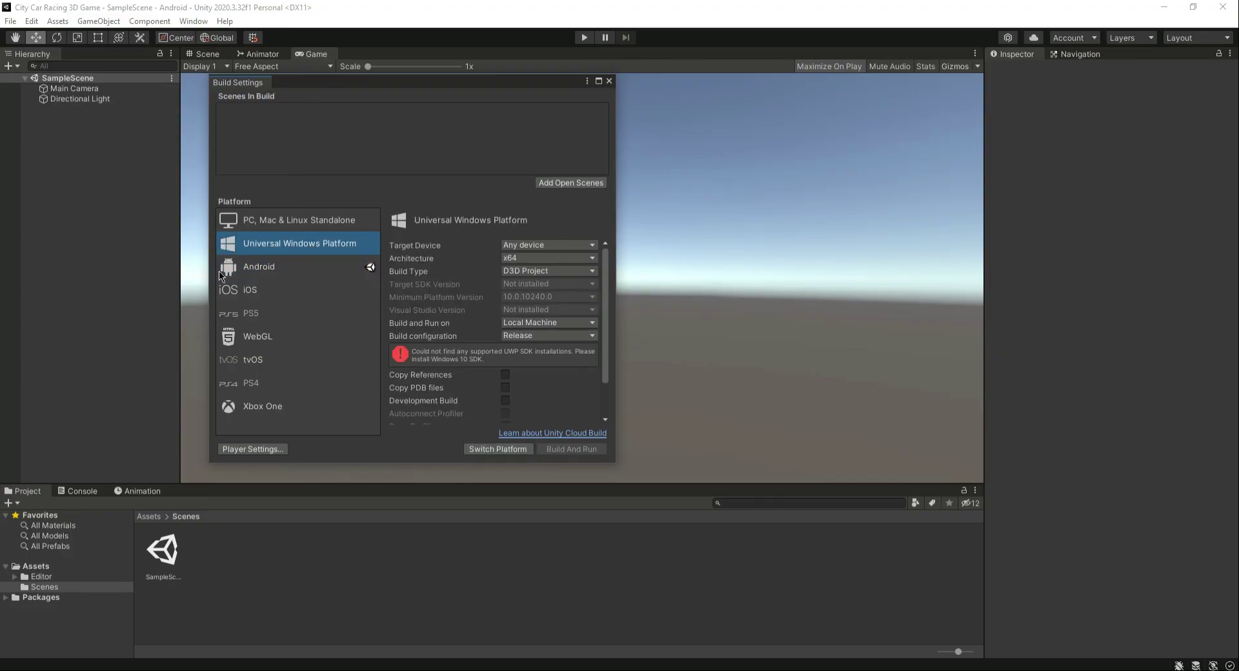
pyautogui.click(257, 266)
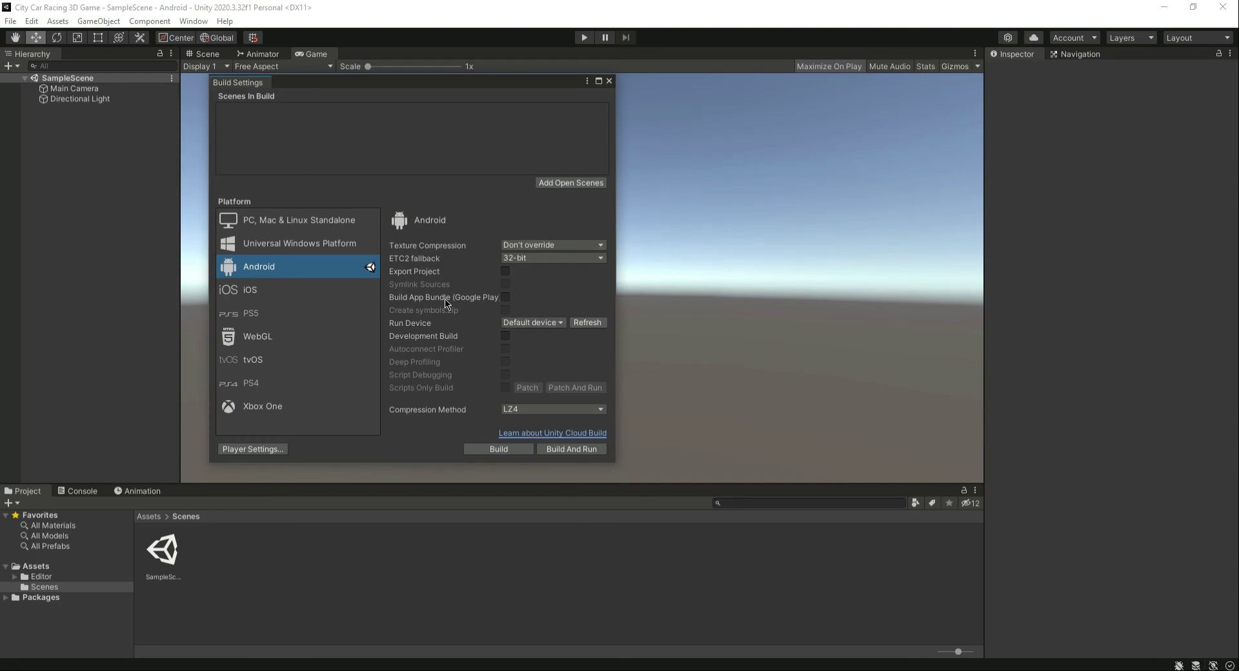
pyautogui.click(608, 81)
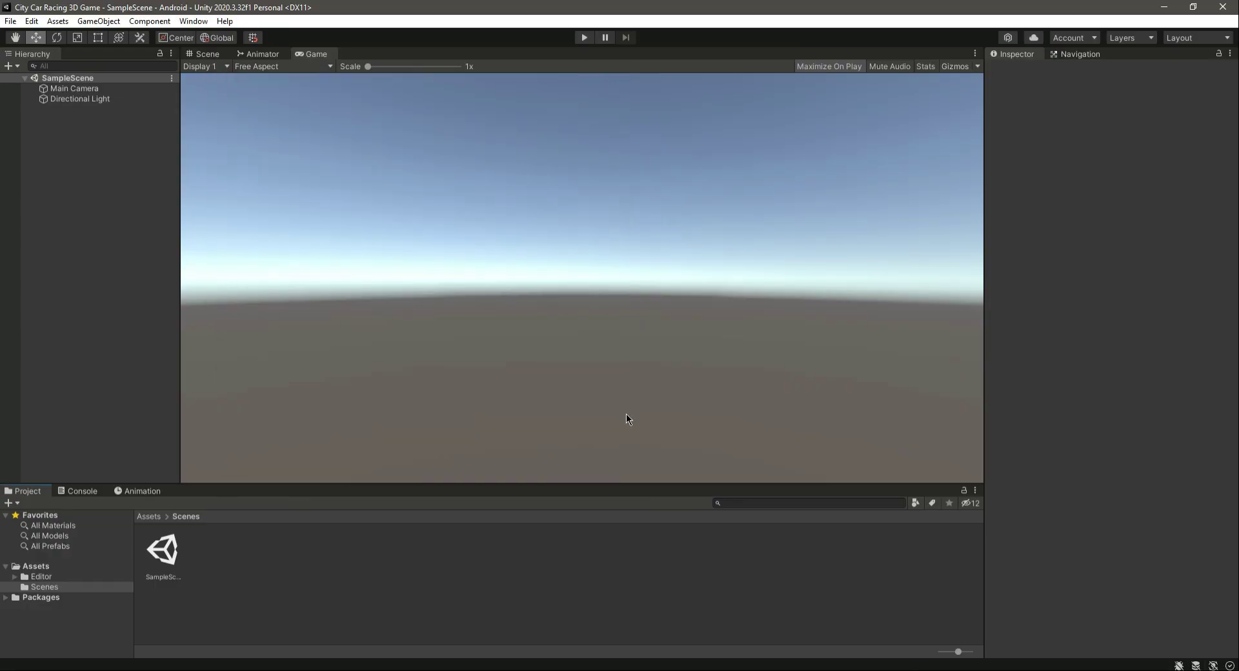